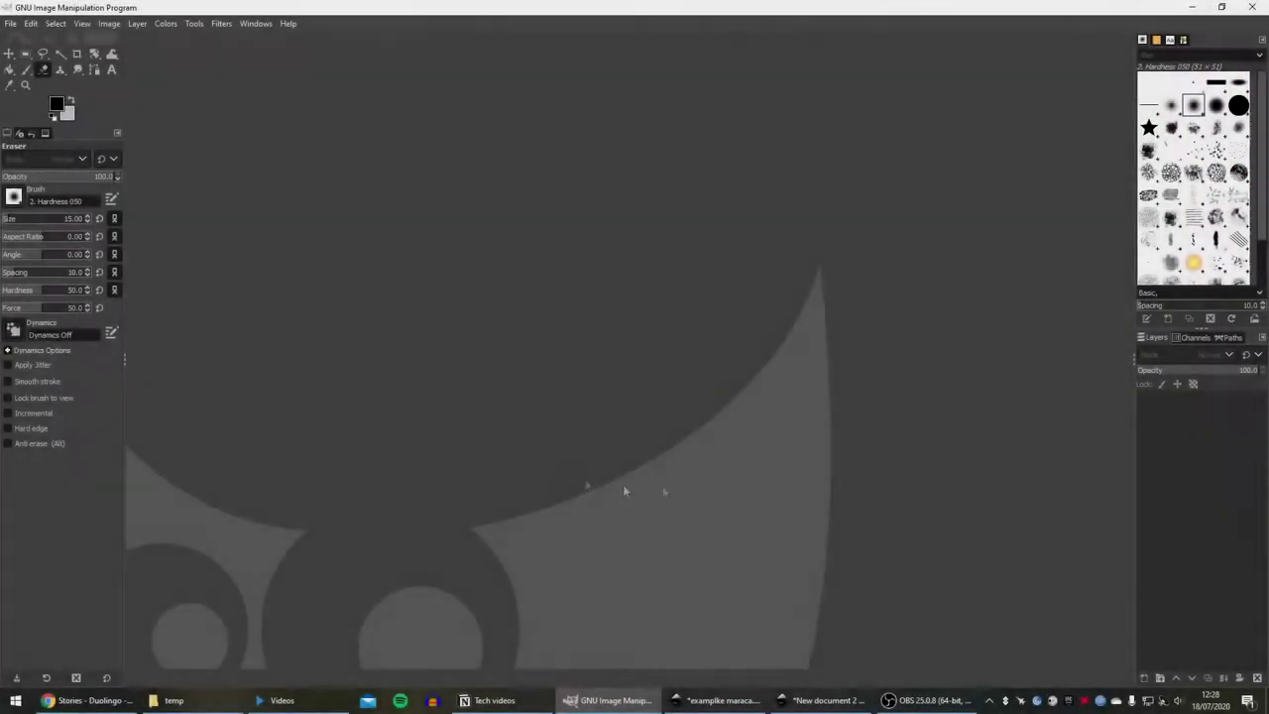
# Review the maraca drawing in Inkscape, then load maraca non trans.png from the temp folder into GIMP
pyautogui.click(708, 701)
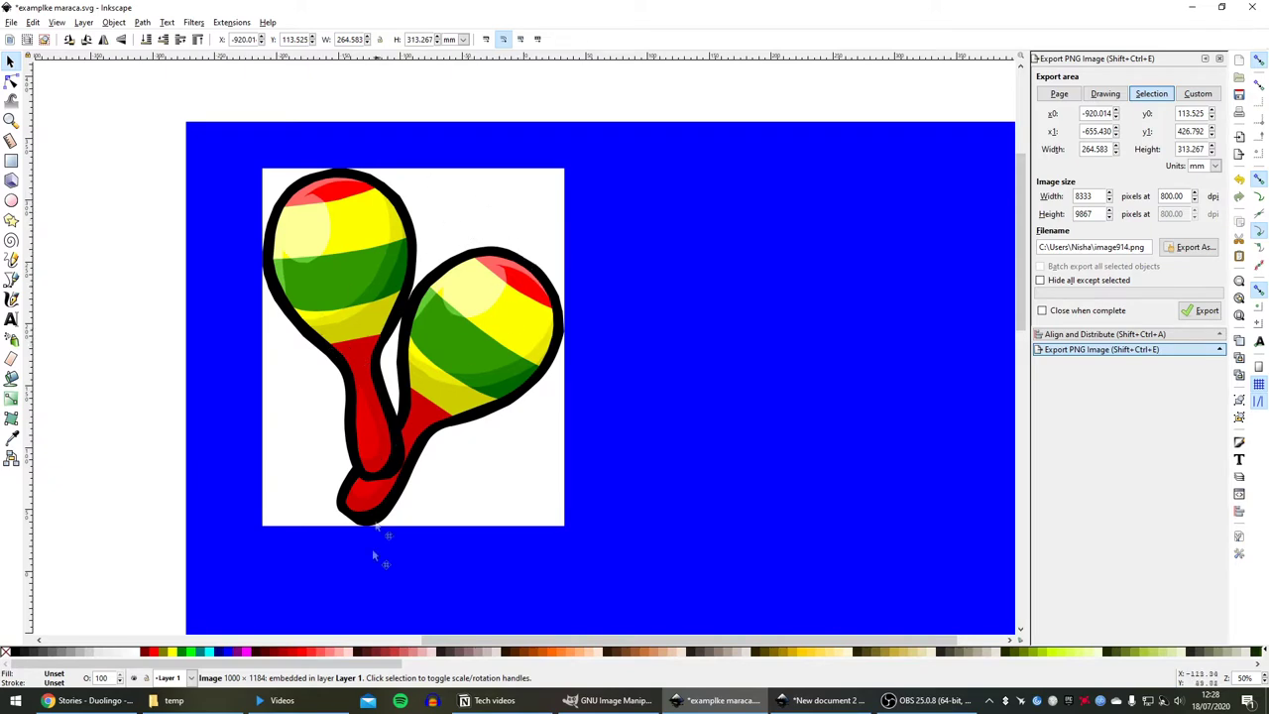
pyautogui.click(173, 700)
pyautogui.moveTo(263, 99); pyautogui.dragTo(569, 476)
# Import the maraca image and check its Layer > Transparency options without changing anything
pyautogui.click(231, 213)
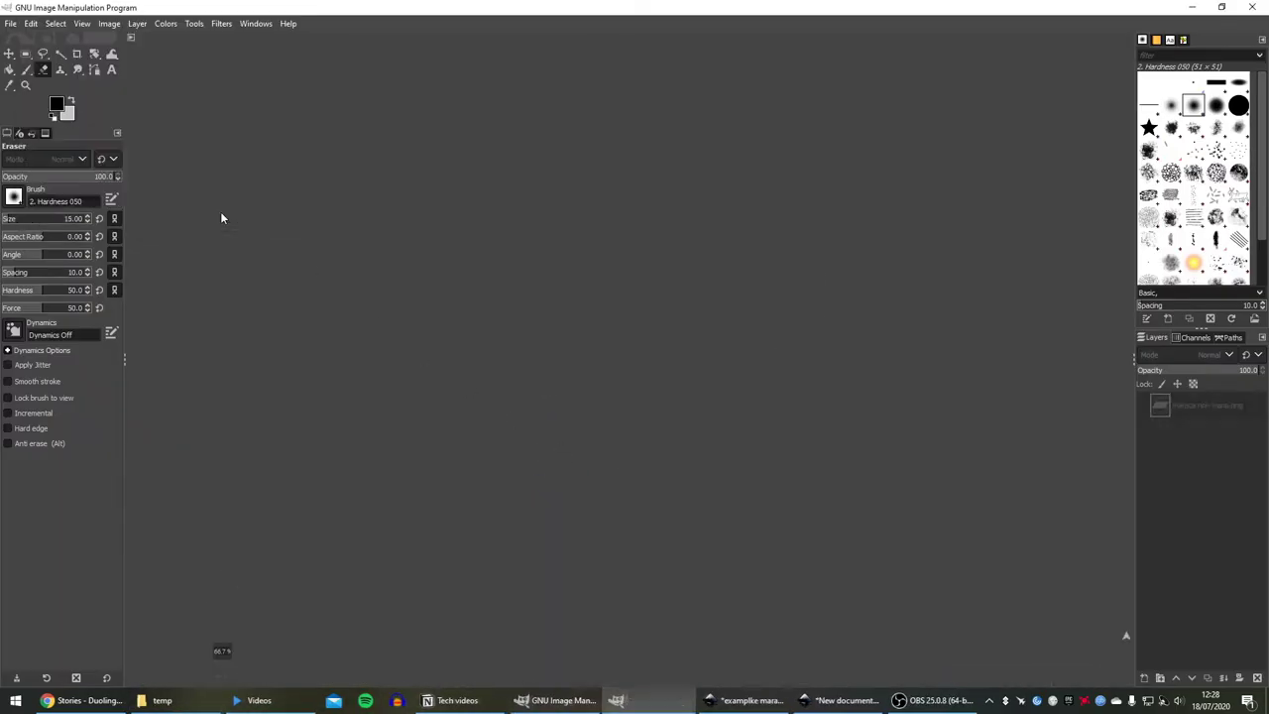
pyautogui.click(137, 23)
pyautogui.moveTo(179, 175)
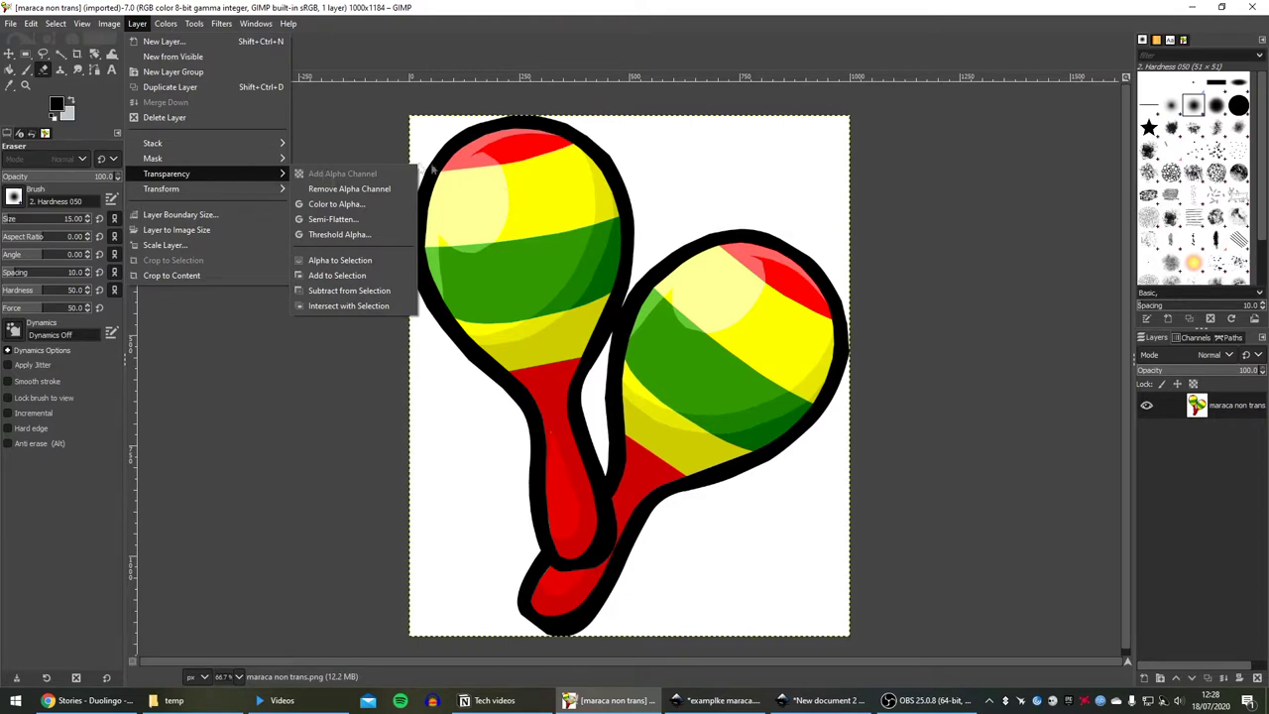
pyautogui.click(326, 472)
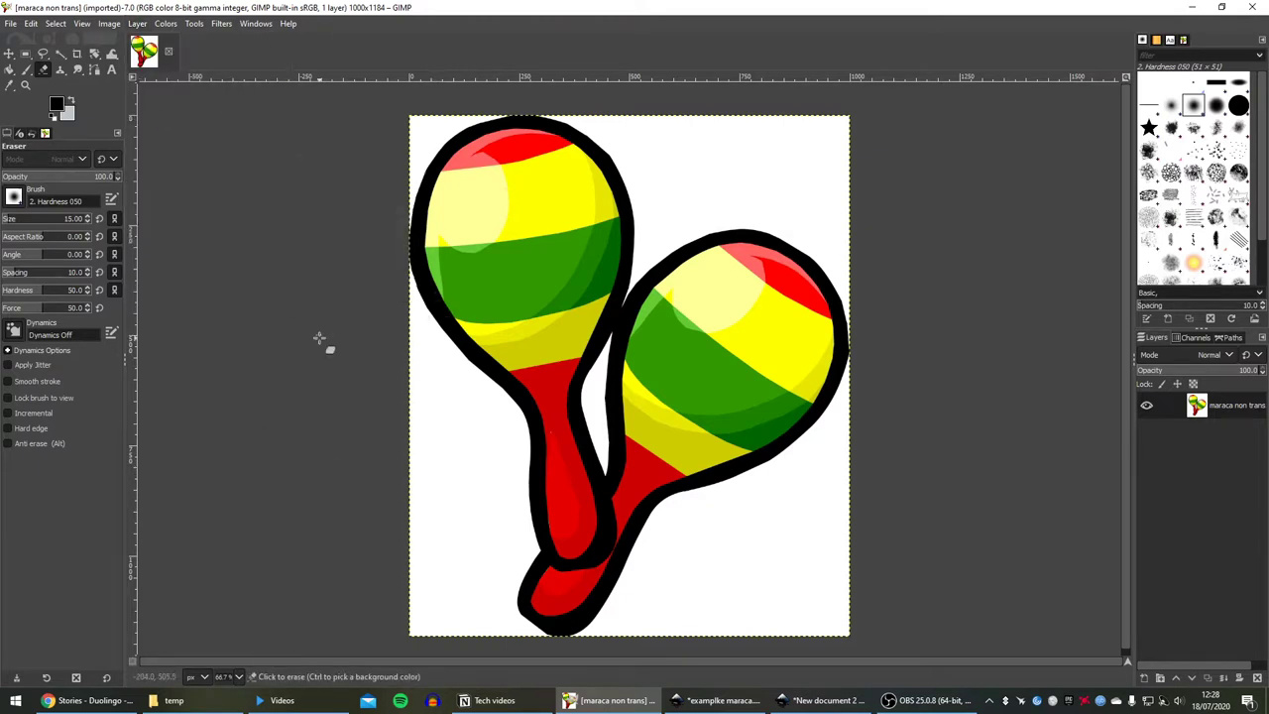
# Fuzzy-select each of the four white background areas and delete them to transparency
pyautogui.click(61, 53)
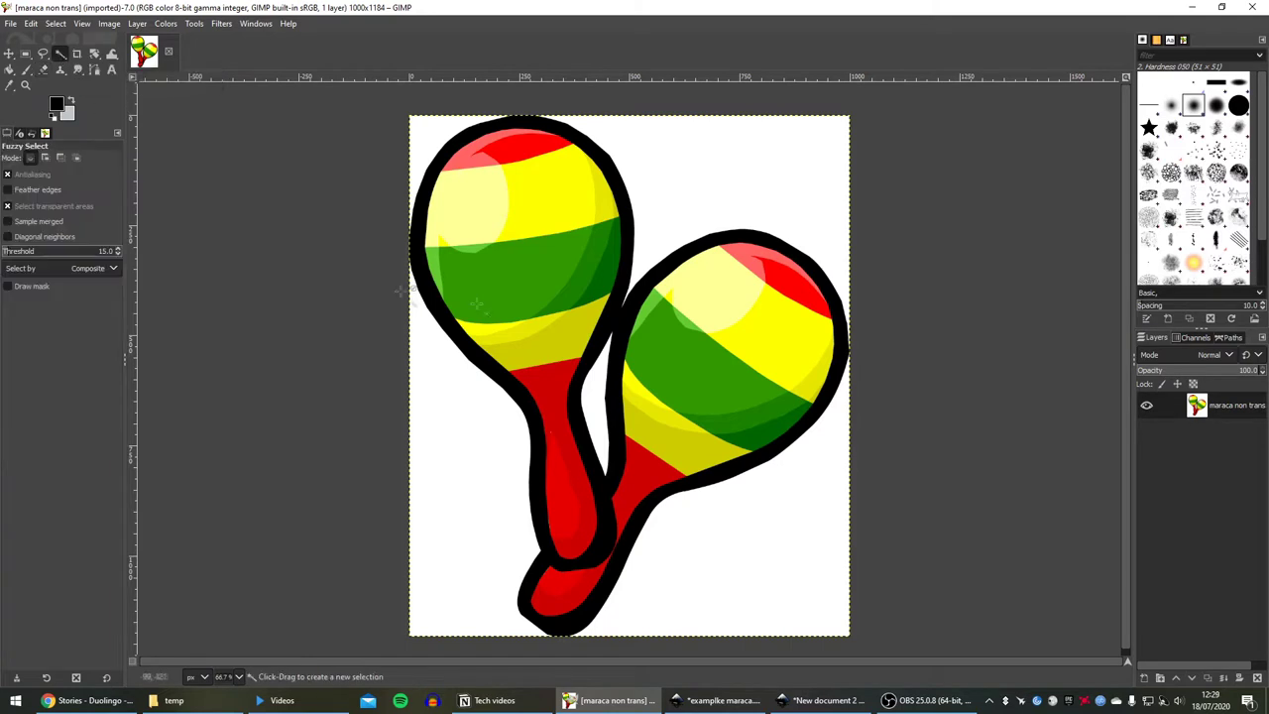
pyautogui.click(719, 182)
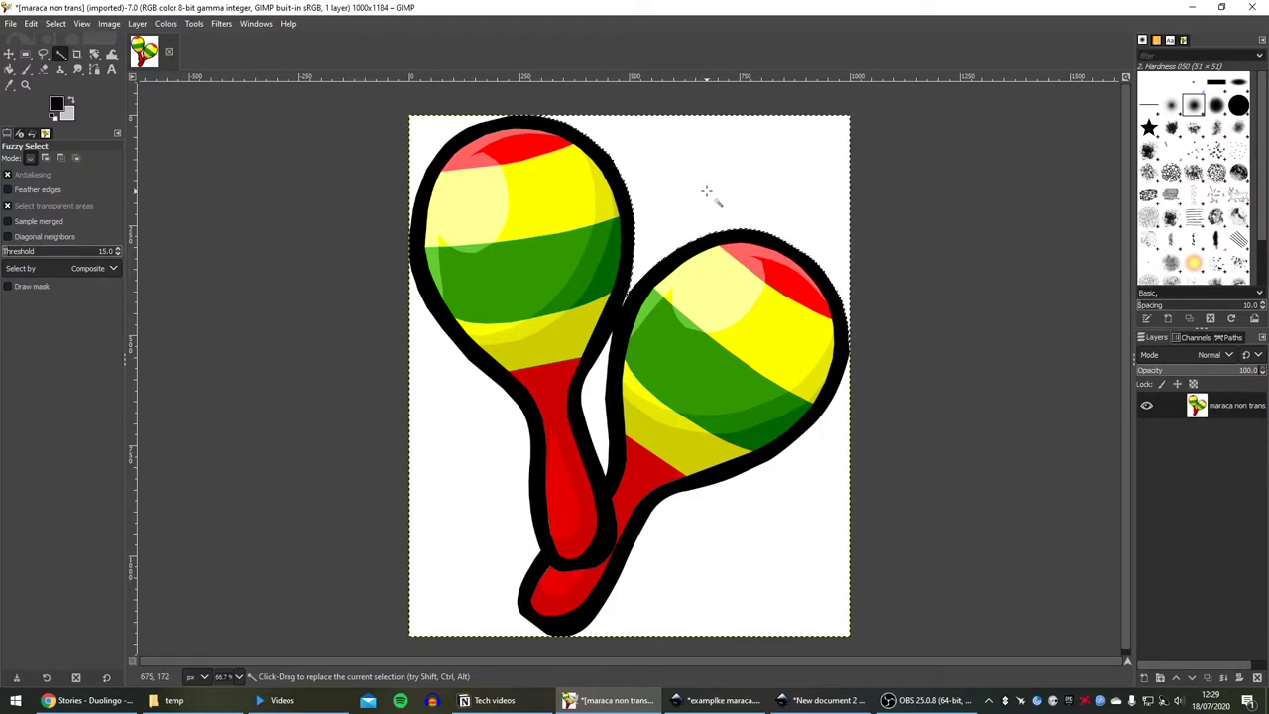
pyautogui.press('Delete')
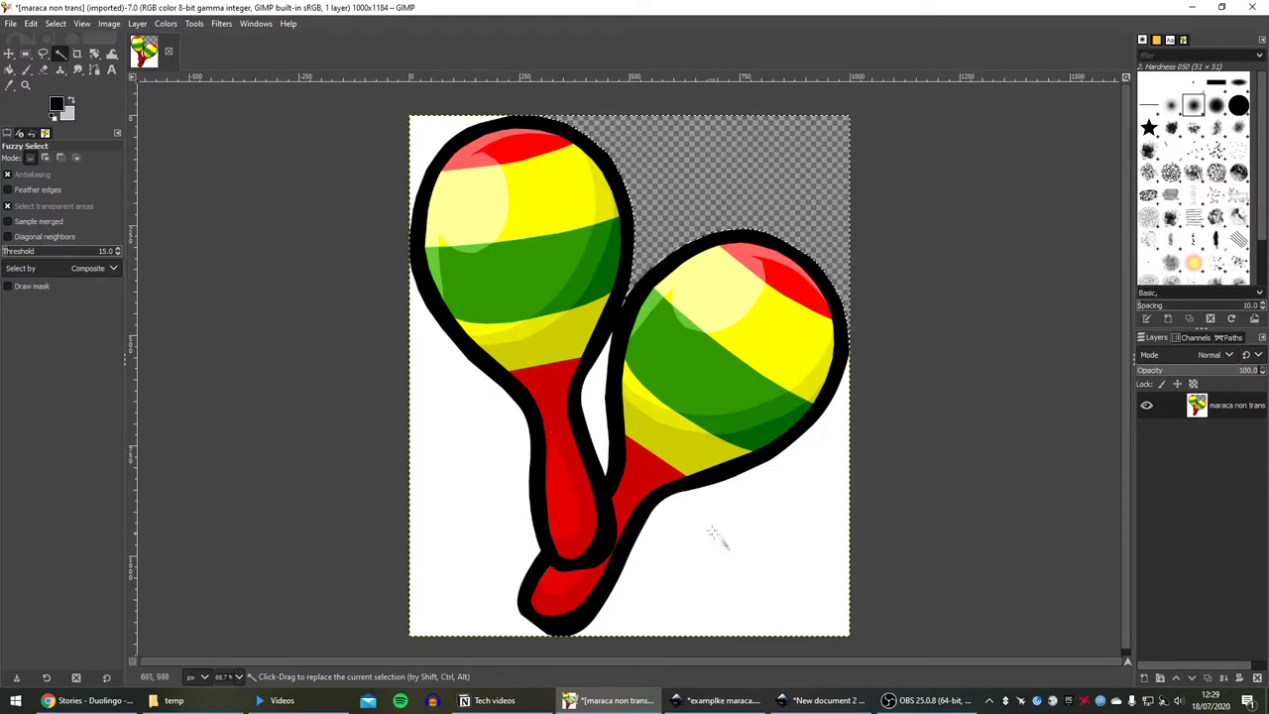
pyautogui.click(719, 535)
pyautogui.press('Delete')
pyautogui.click(595, 417)
pyautogui.press('Delete')
pyautogui.click(481, 416)
pyautogui.press('Delete')
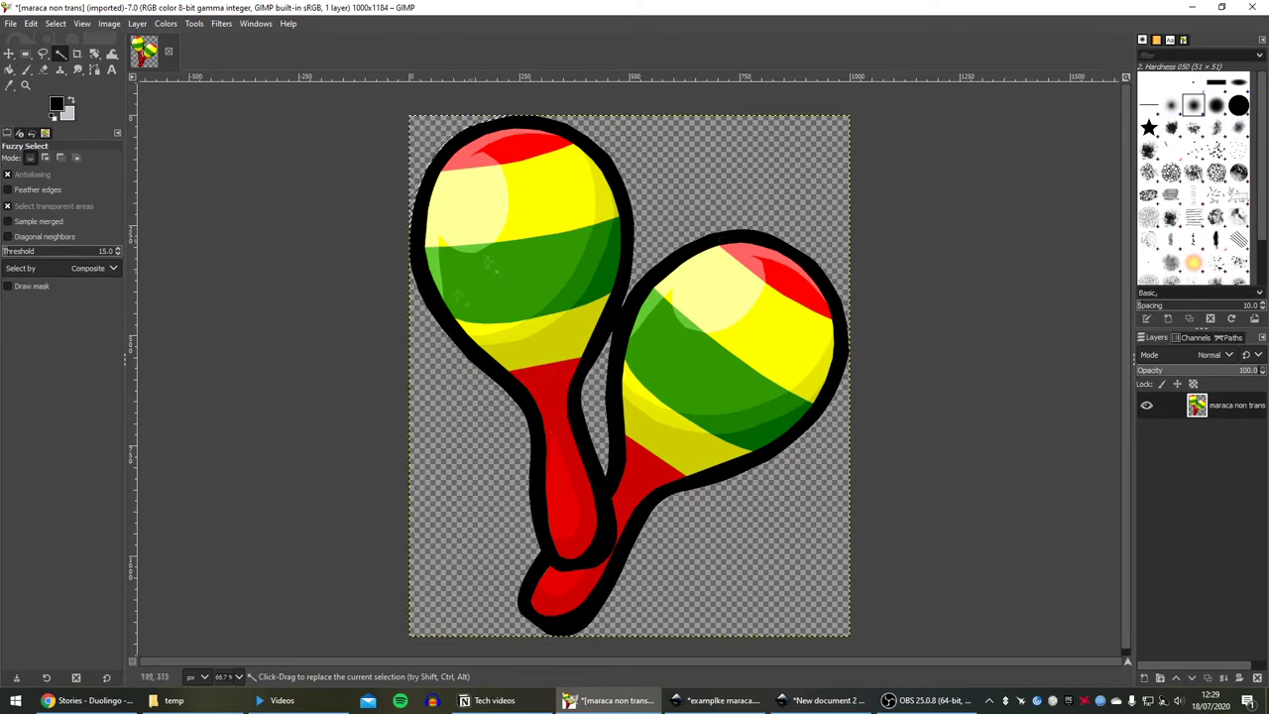
# Export the transparent maraca as a PNG and position it in Inkscape beside the original
pyautogui.click(10, 24)
pyautogui.click(60, 227)
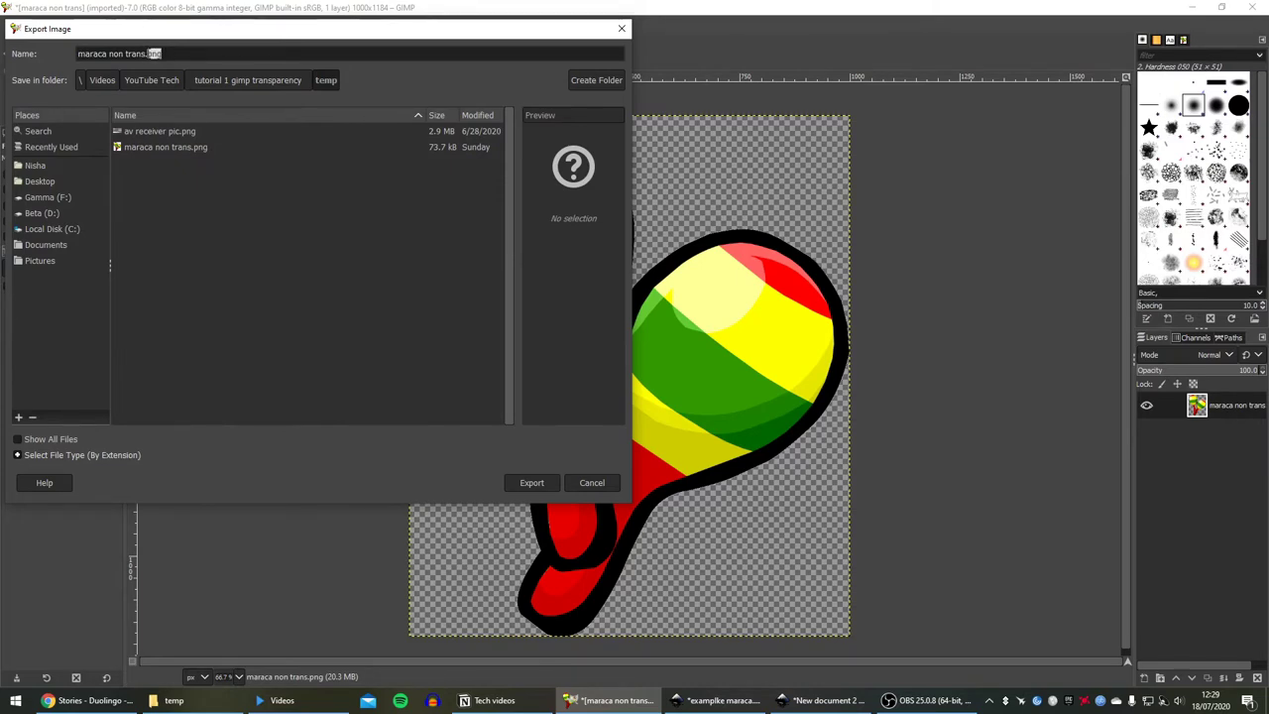
pyautogui.click(719, 700)
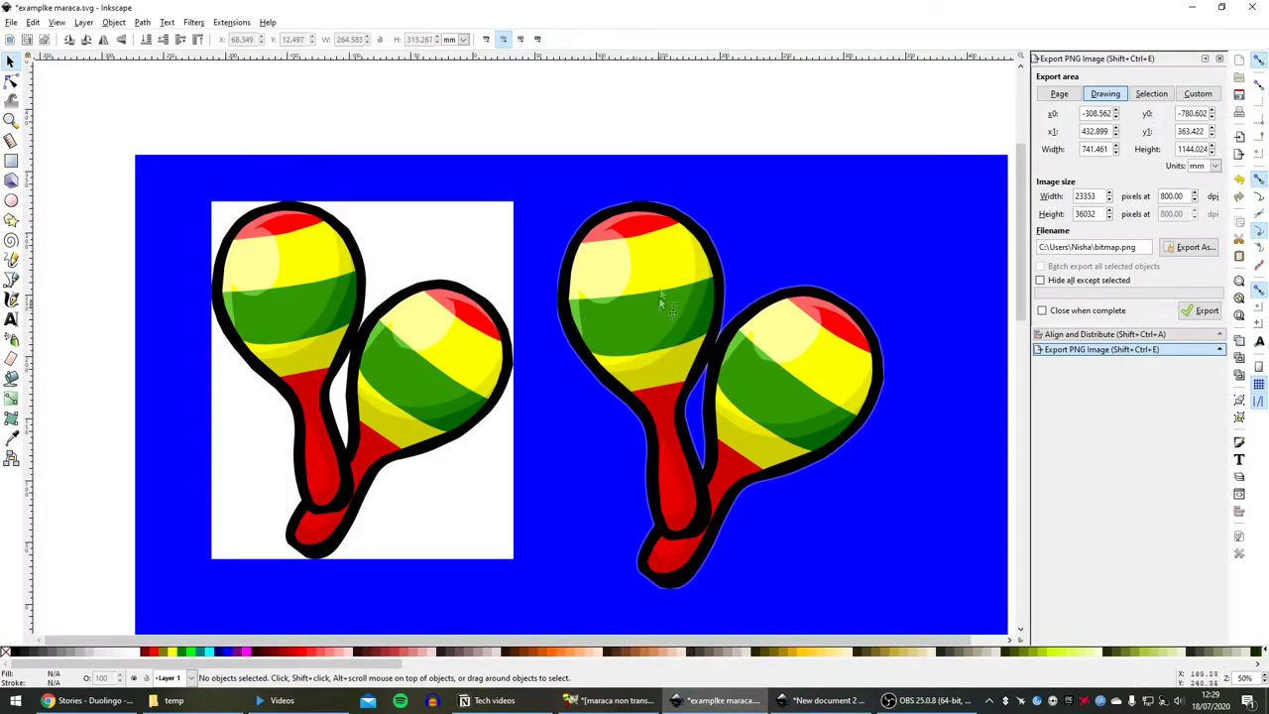
pyautogui.moveTo(688, 277); pyautogui.dragTo(683, 270)
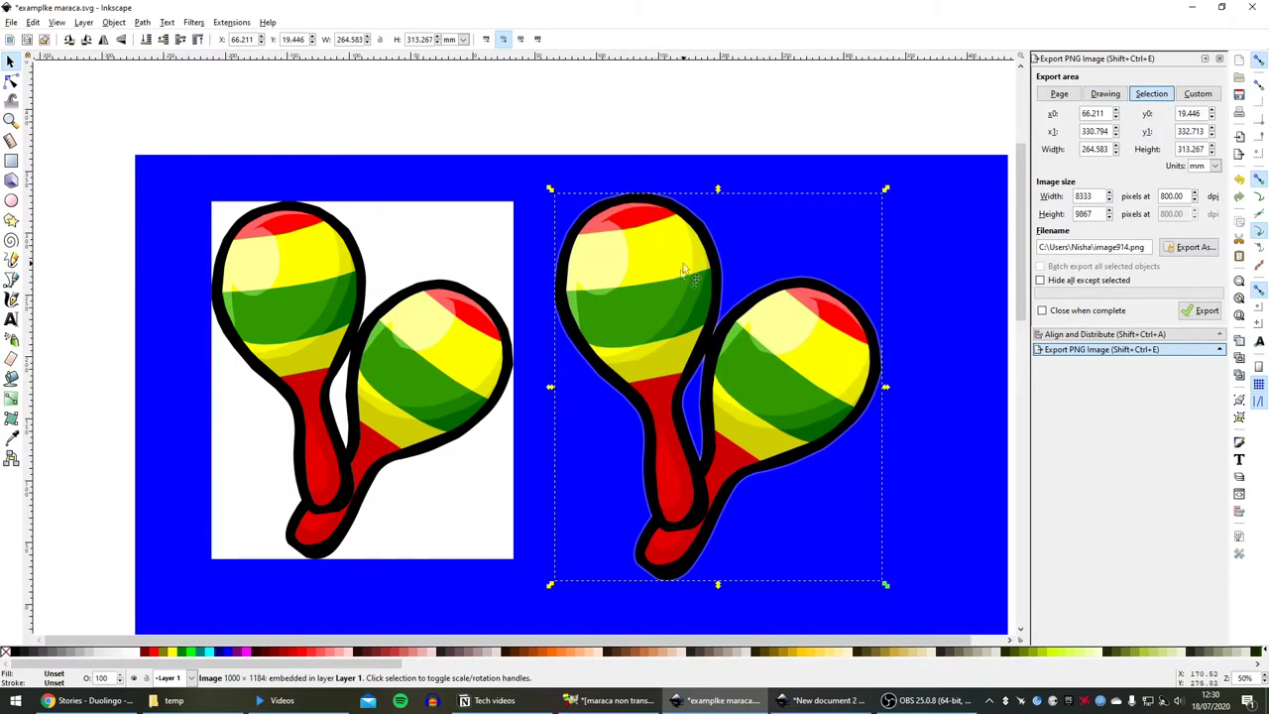
pyautogui.click(610, 700)
# Fuzzy-select the white gap between the handles, delete it as a trial, then restore it
pyautogui.click(589, 482)
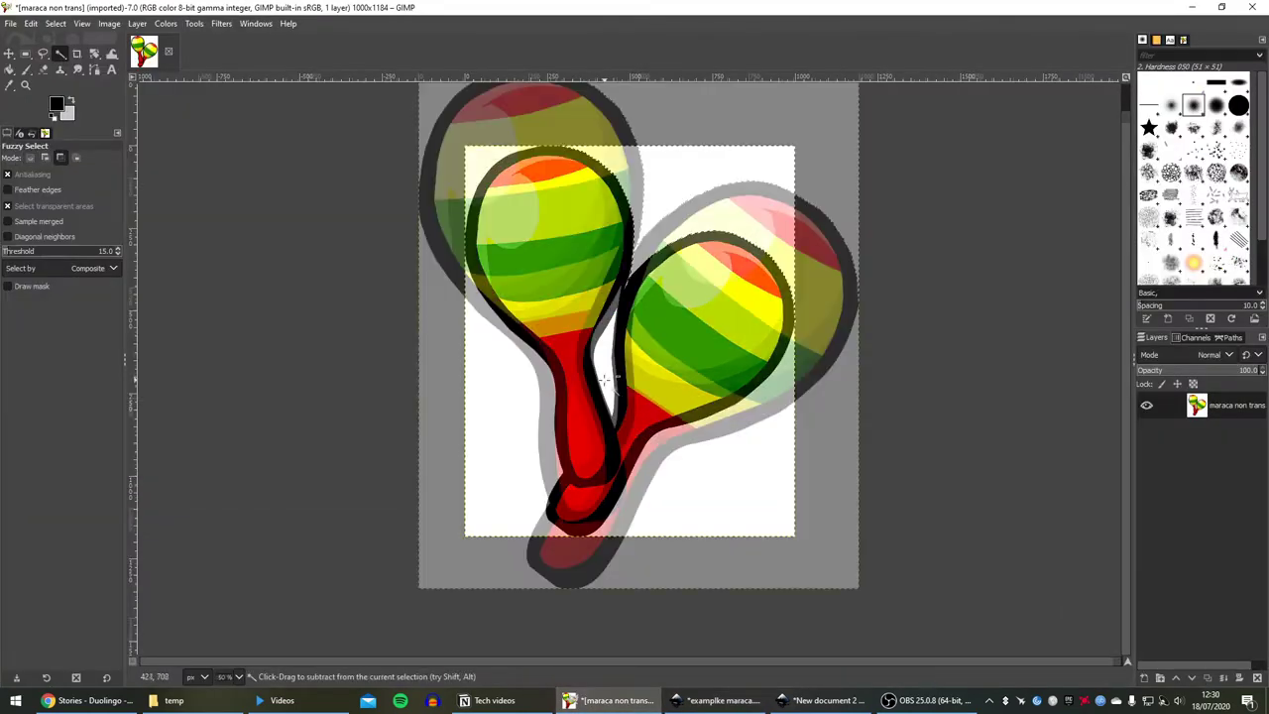
pyautogui.keyDown('ctrl'); pyautogui.scroll(2, 604, 380); pyautogui.keyUp('ctrl')
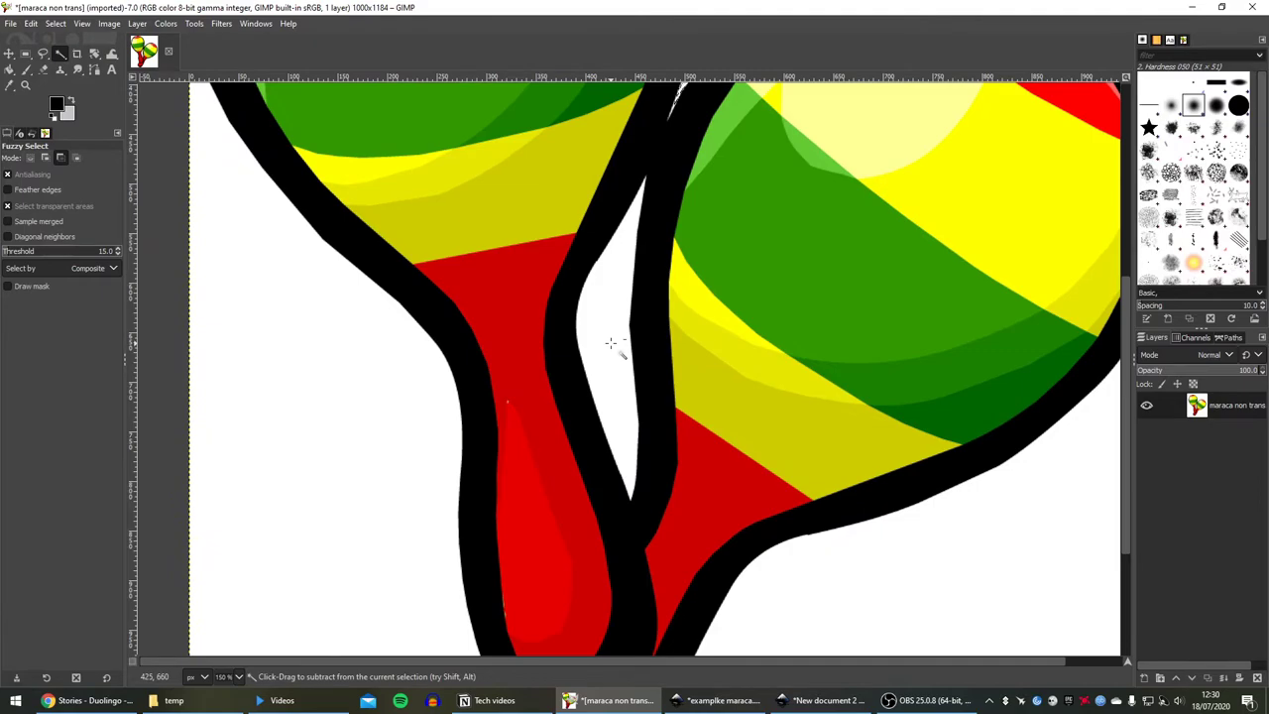
pyautogui.scroll(1, 610, 343)
pyautogui.keyDown('ctrl'); pyautogui.scroll(1, 611, 337); pyautogui.keyUp('ctrl')
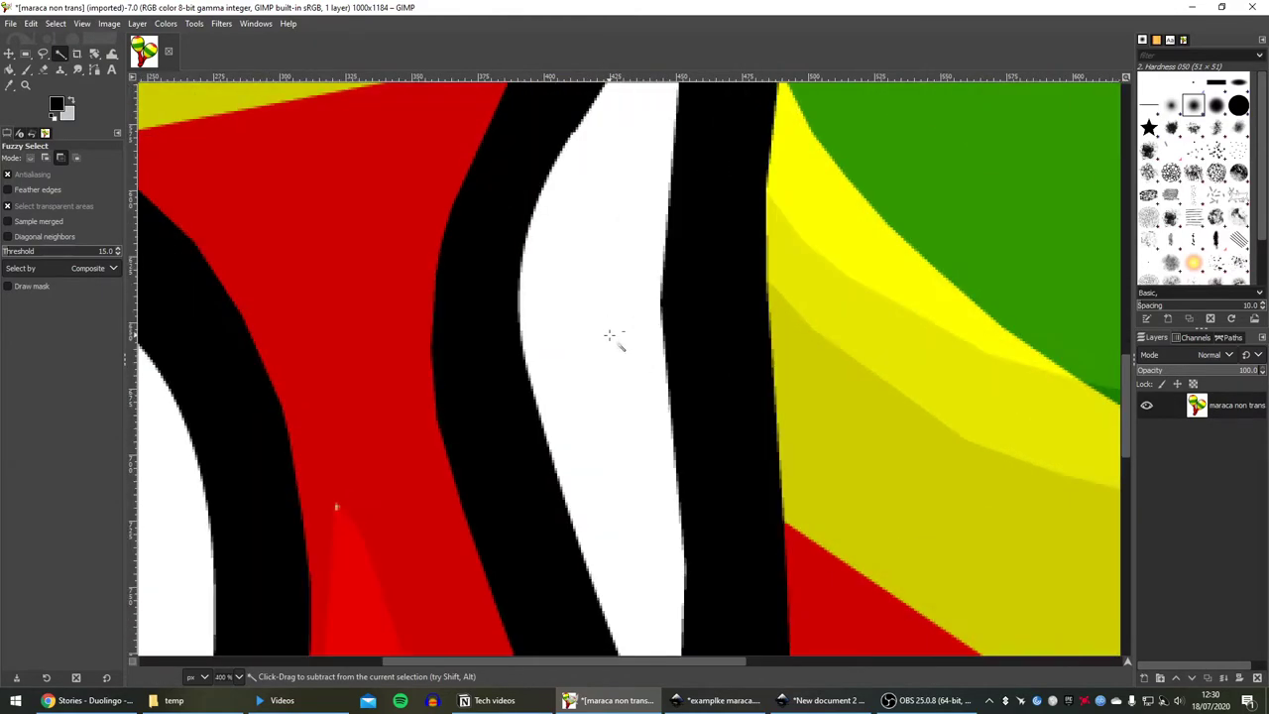
pyautogui.keyDown('ctrl'); pyautogui.scroll(-1, 608, 334); pyautogui.keyUp('ctrl')
pyautogui.keyDown('ctrl'); pyautogui.scroll(-1, 555, 347); pyautogui.keyUp('ctrl')
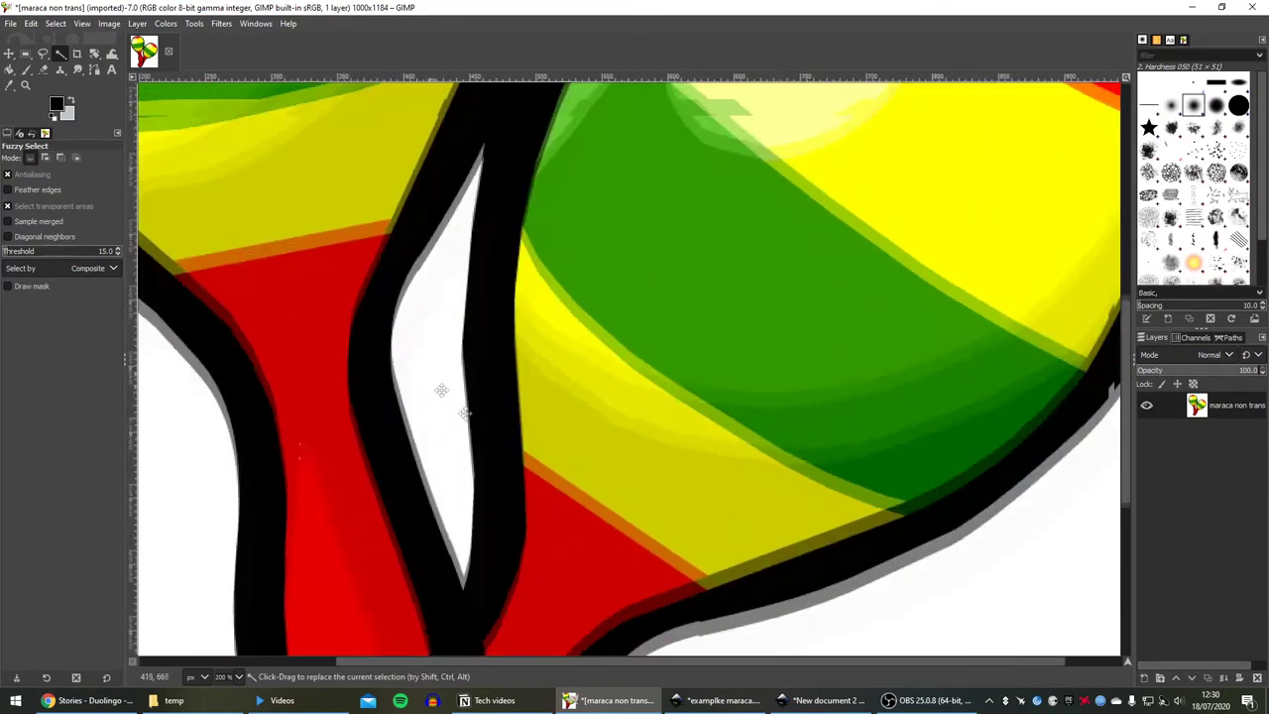
pyautogui.keyDown('ctrl'); pyautogui.scroll(3, 519, 406); pyautogui.keyUp('ctrl')
pyautogui.click(514, 408)
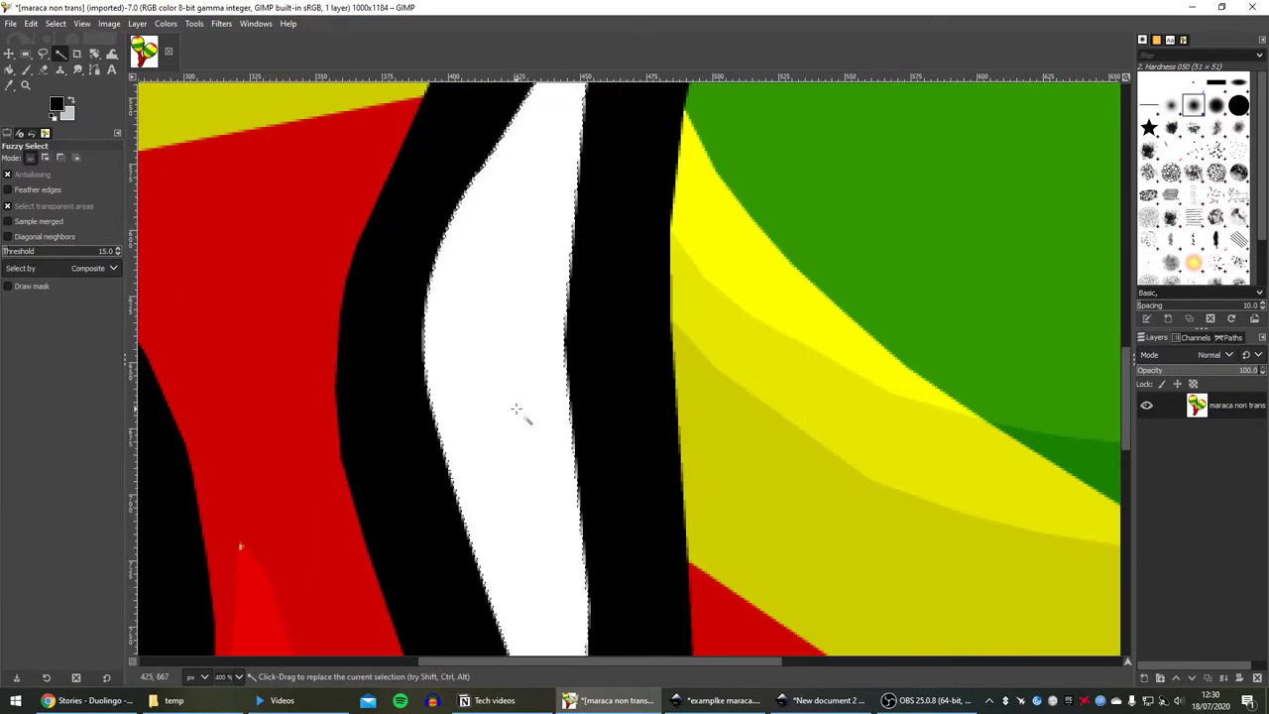
pyautogui.press('Delete')
pyautogui.keyDown('ctrl'); pyautogui.scroll(4, 560, 411); pyautogui.keyUp('ctrl')
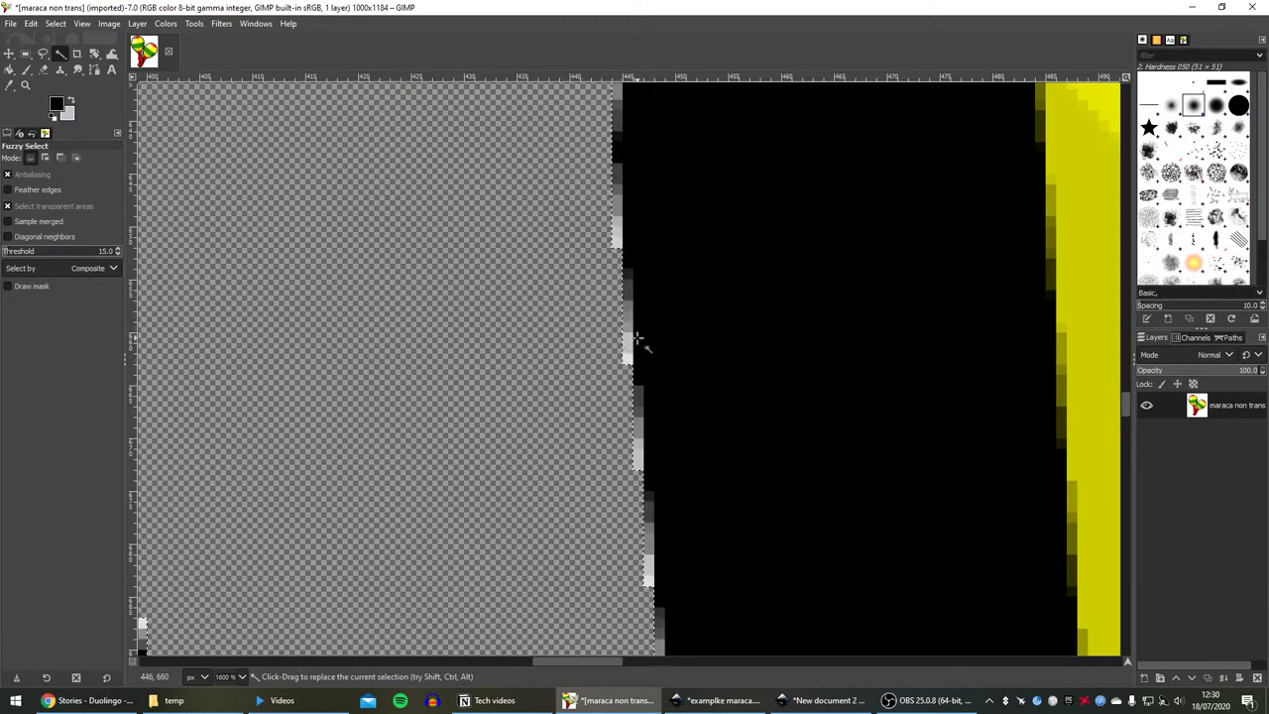
pyautogui.keyDown('ctrl'); pyautogui.scroll(-3, 538, 368); pyautogui.keyUp('ctrl')
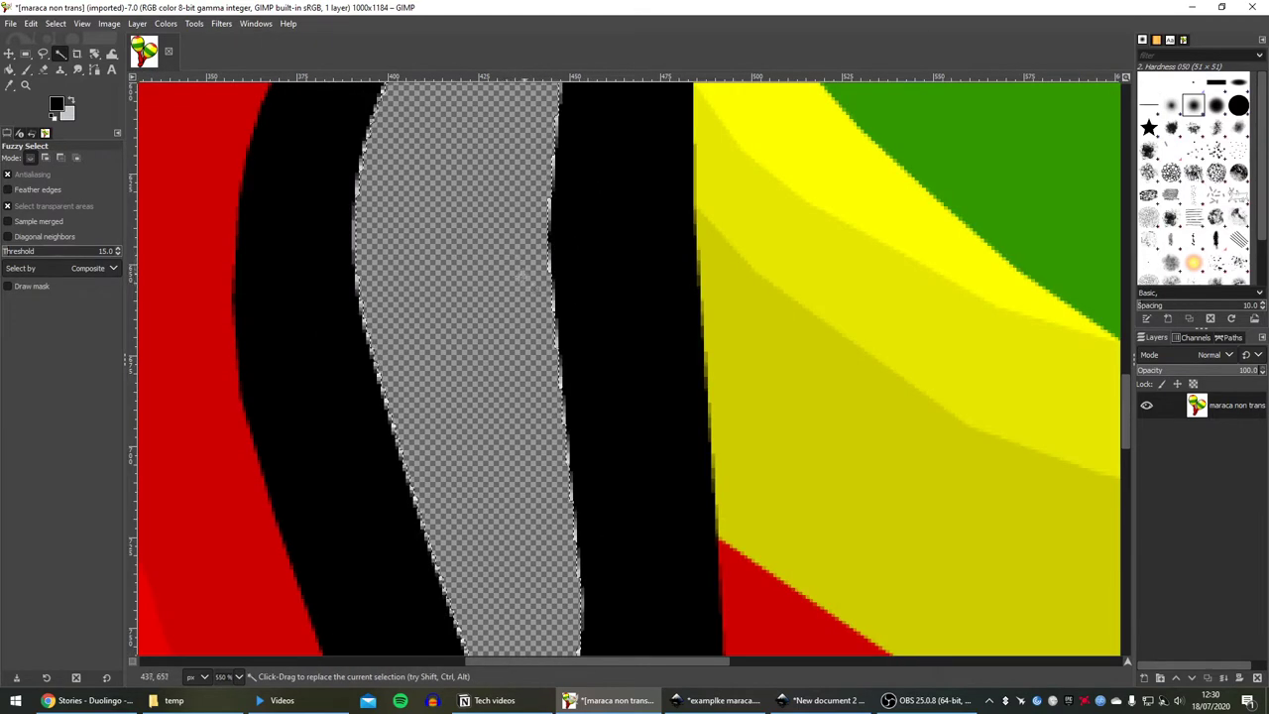
pyautogui.hotkey('ctrl', '.')
# Grow the gap selection outward with Select > Grow, test-delete it, then undo
pyautogui.rightClick(472, 313)
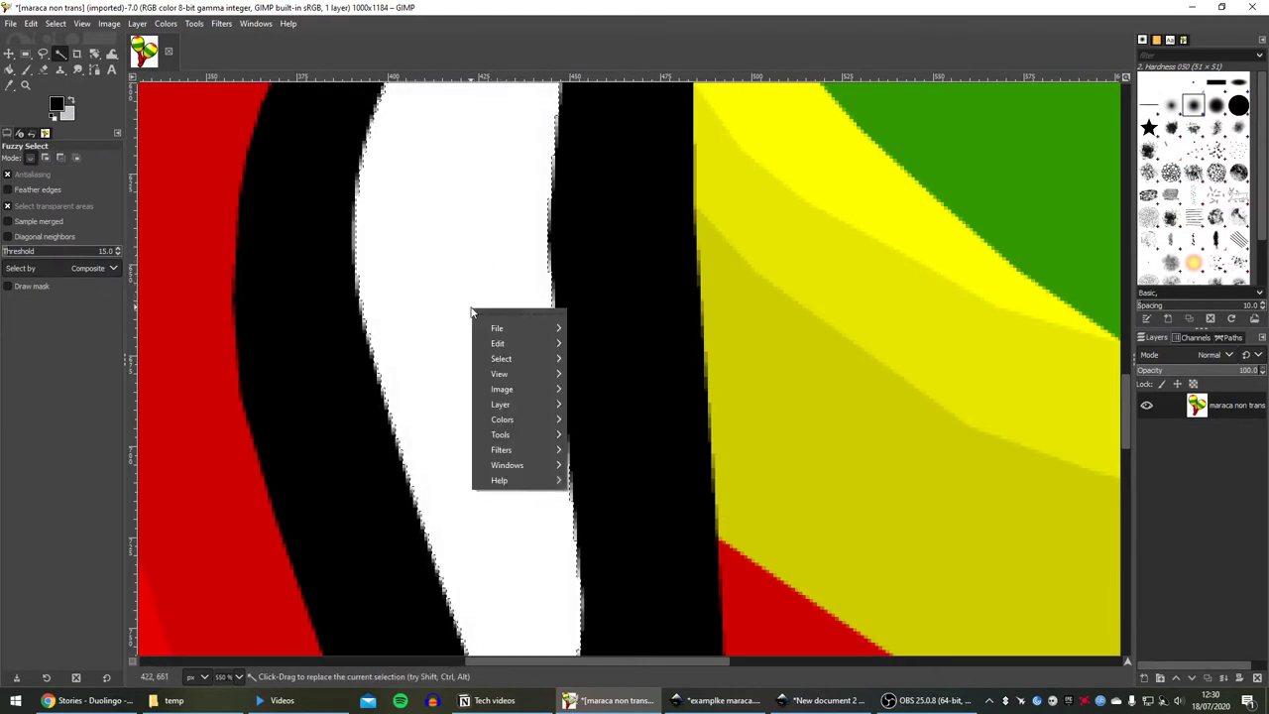
pyautogui.moveTo(520, 358)
pyautogui.click(594, 530)
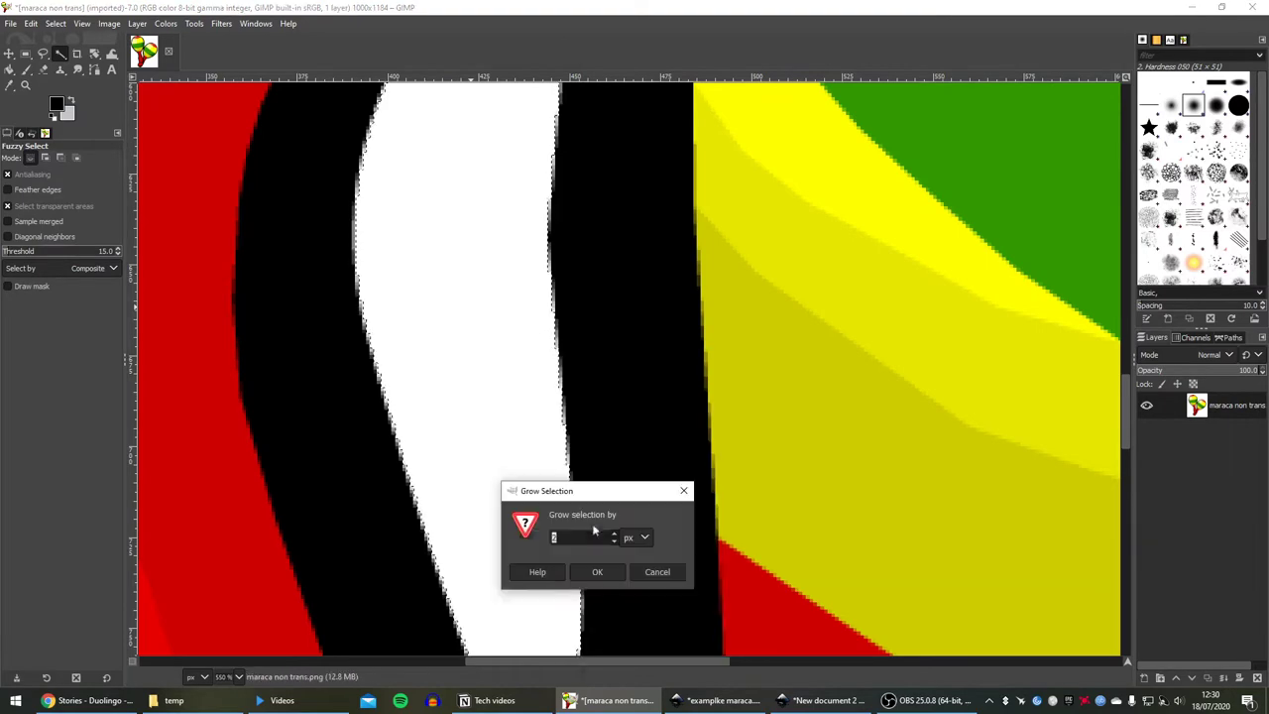
pyautogui.click(596, 572)
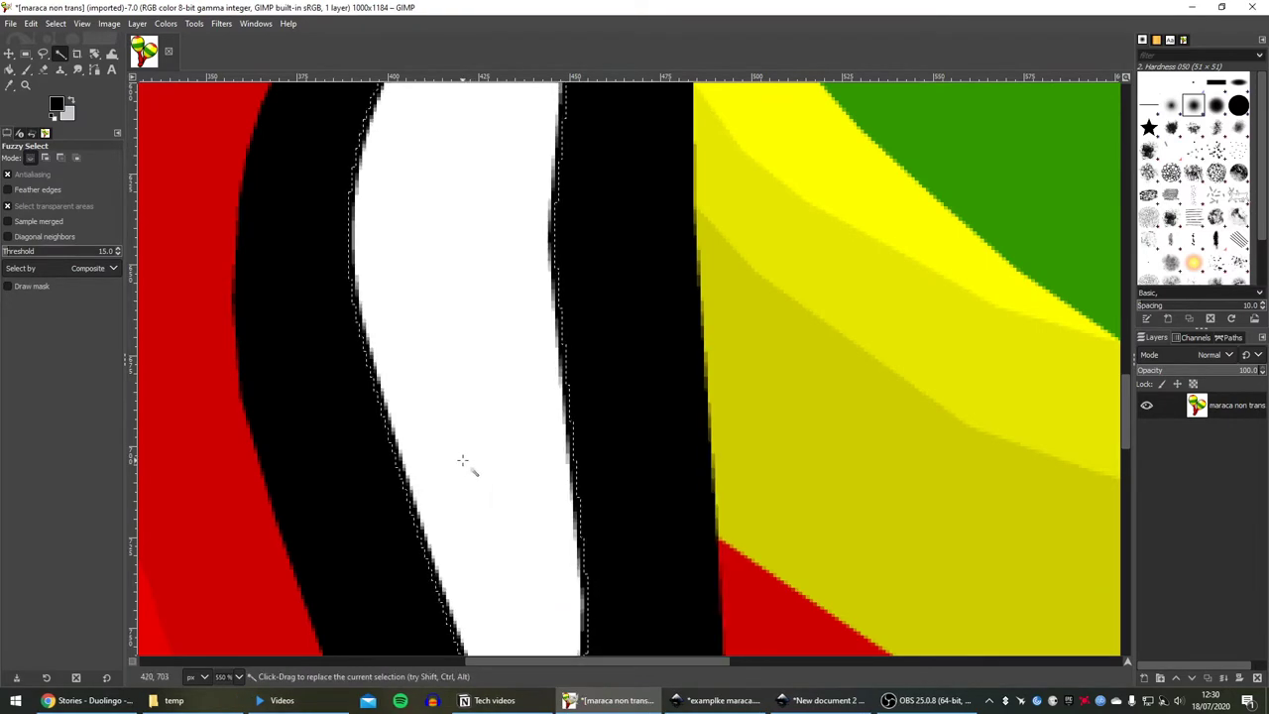
pyautogui.press('Delete')
pyautogui.scroll(3, 578, 328)
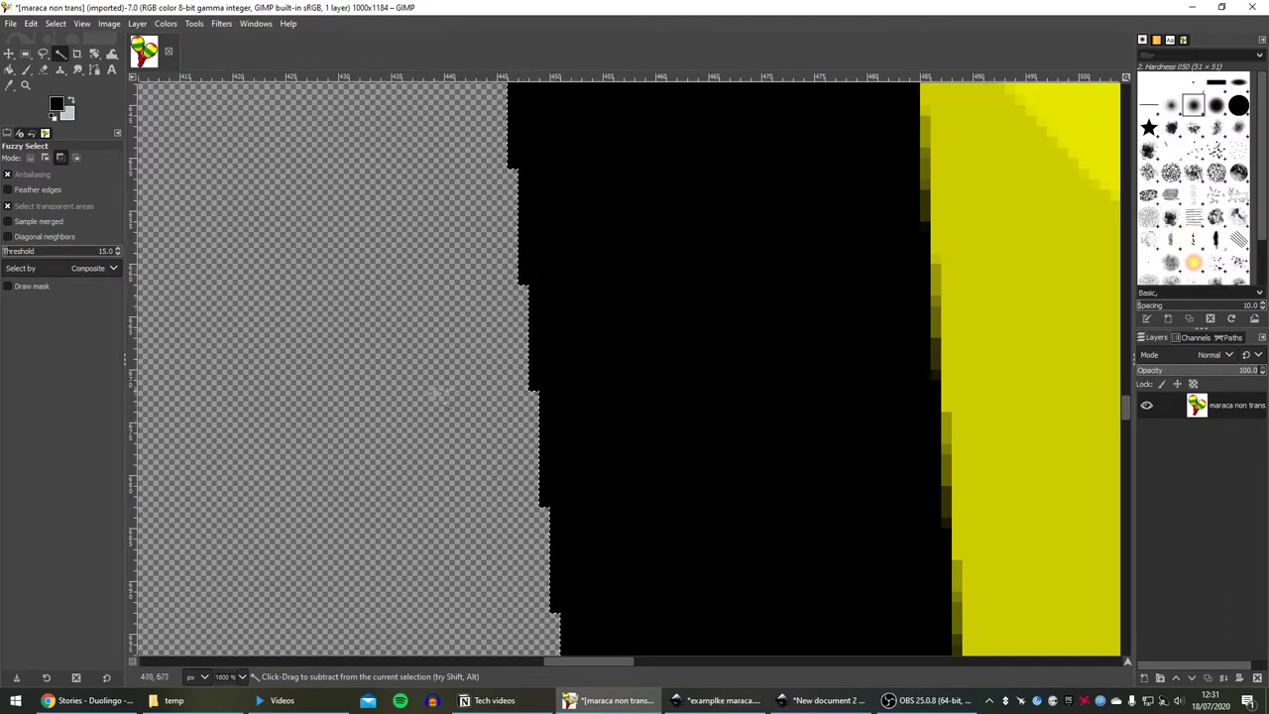
pyautogui.scroll(-3, 493, 323)
pyautogui.hotkey('ctrl', 'z')
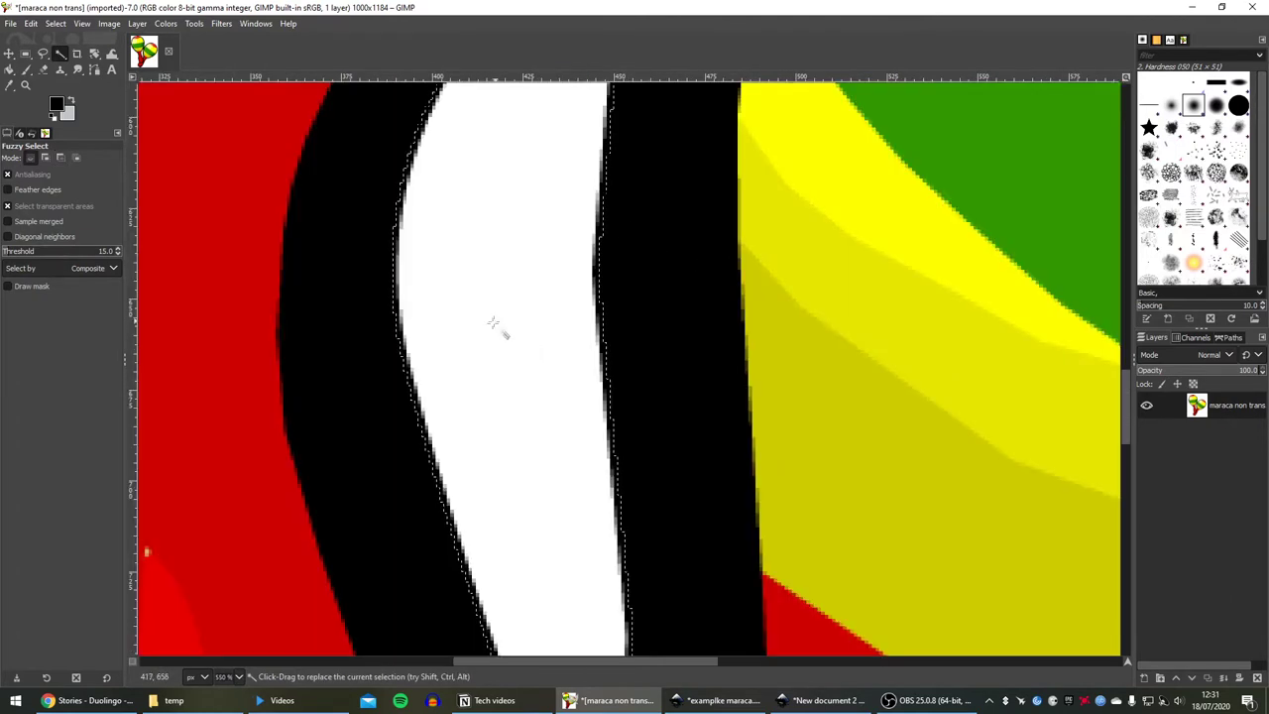
# Shrink the white stripe selection and delete it to transparency
pyautogui.rightClick(500, 334)
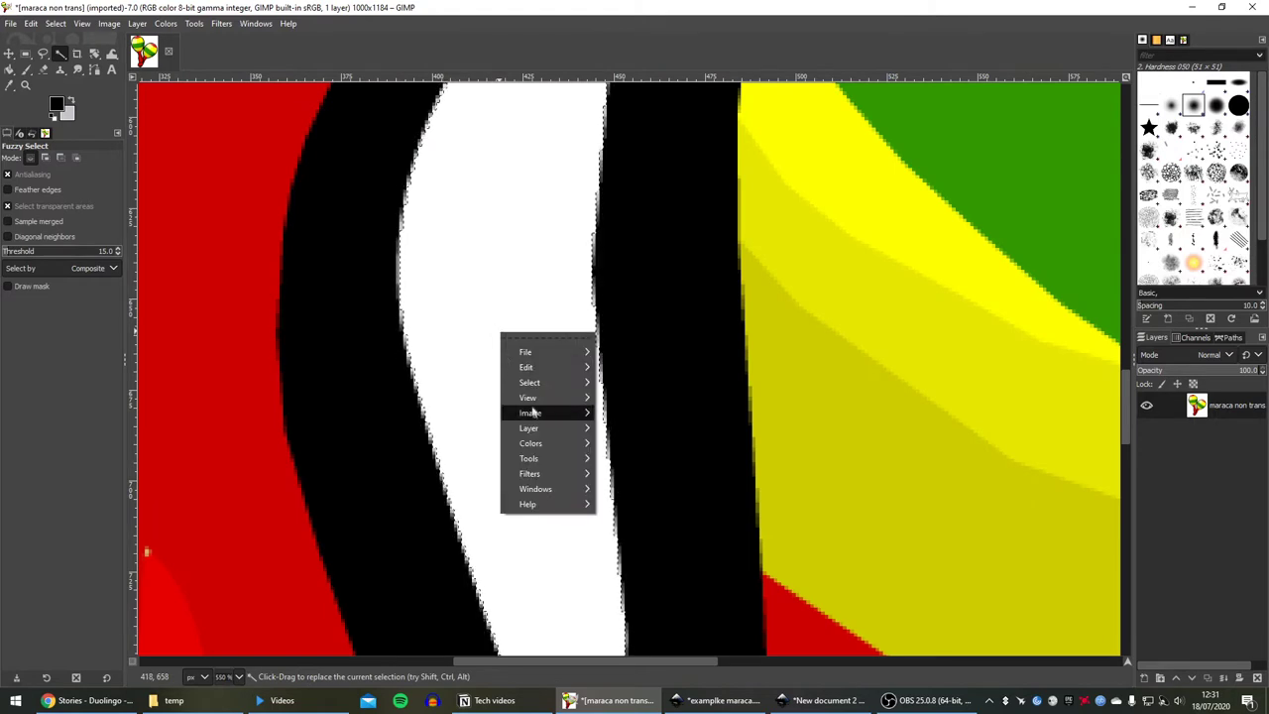
pyautogui.moveTo(538, 385)
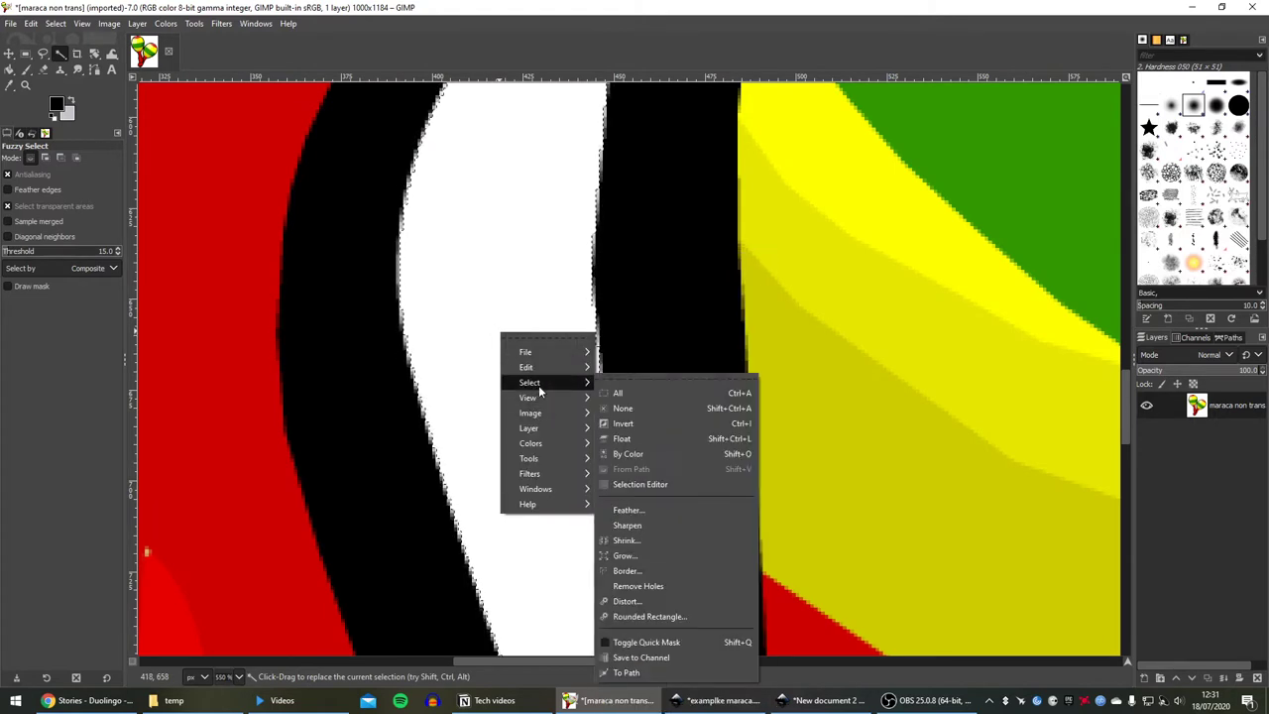
pyautogui.click(623, 542)
pyautogui.press('Return')
pyautogui.press('Delete')
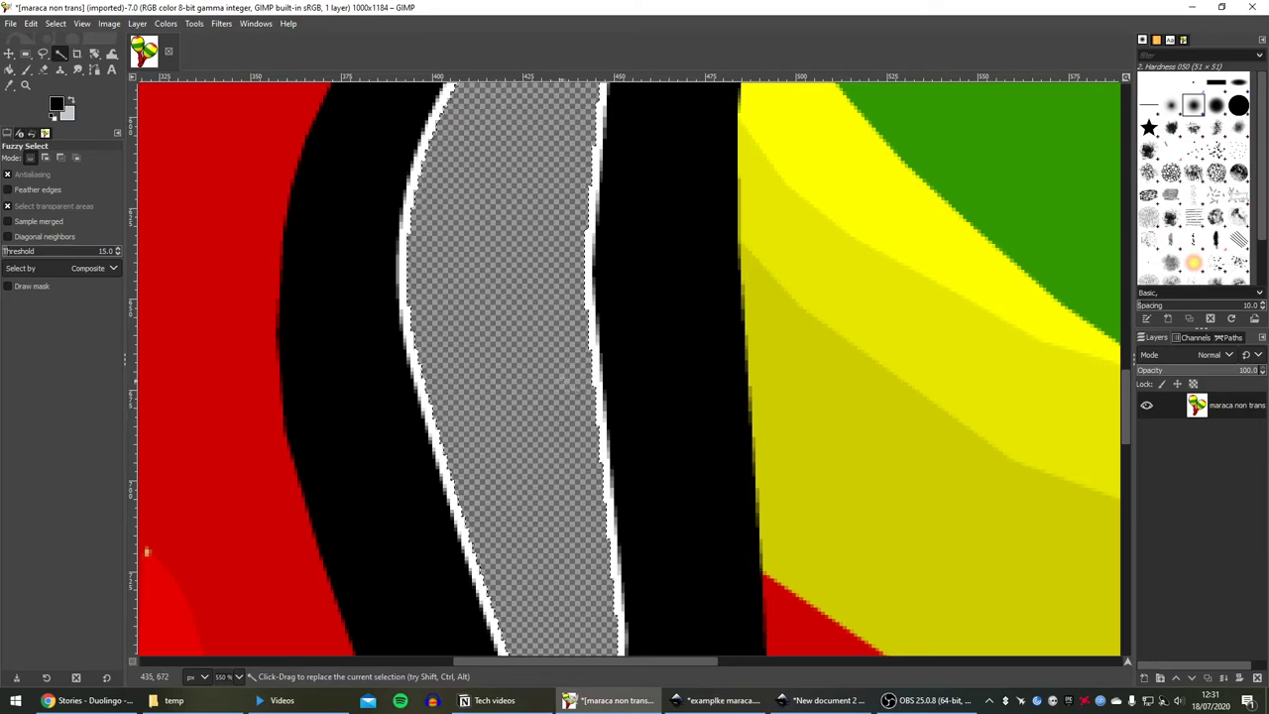
pyautogui.scroll(2, 555, 322)
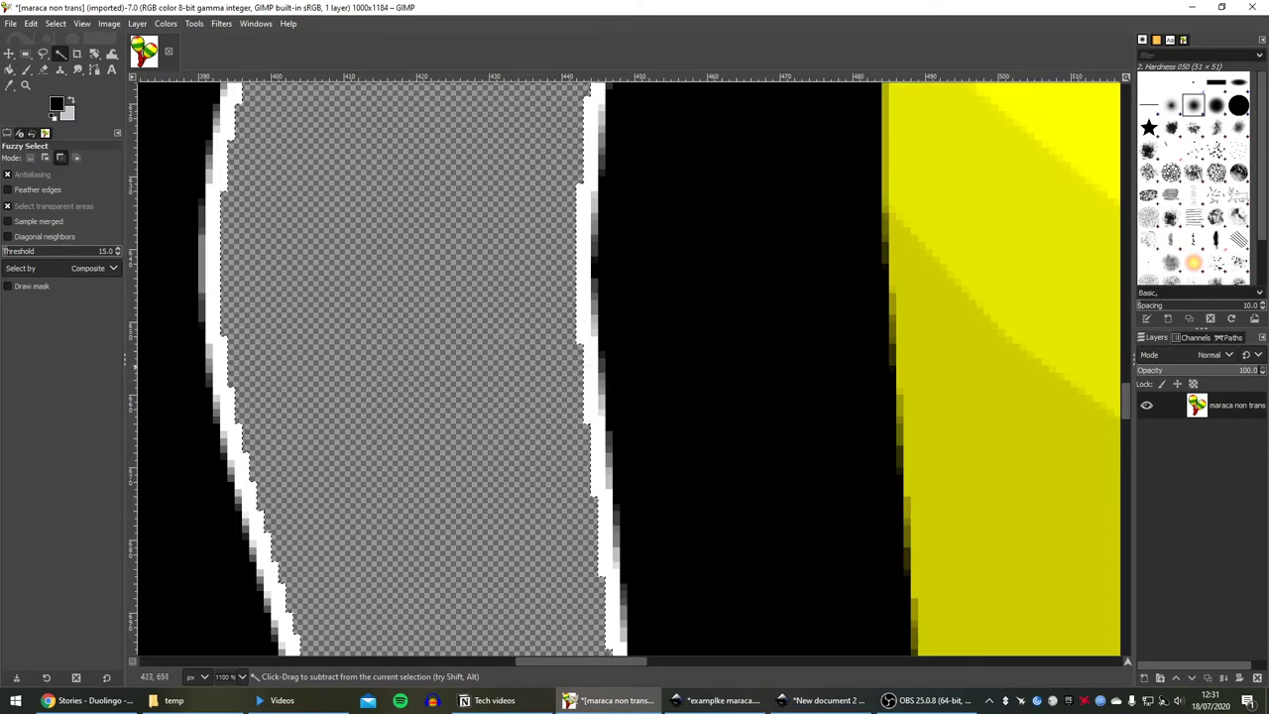
pyautogui.scroll(-6, 579, 183)
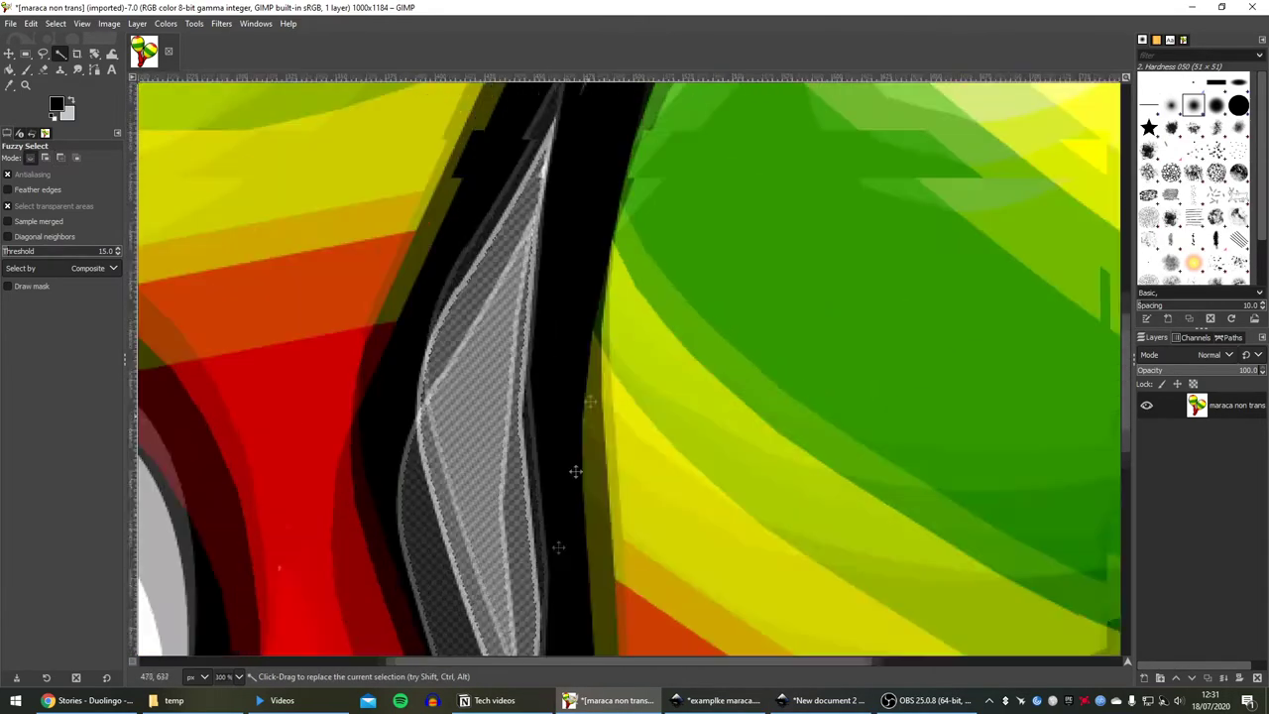
pyautogui.scroll(-4, 760, 249)
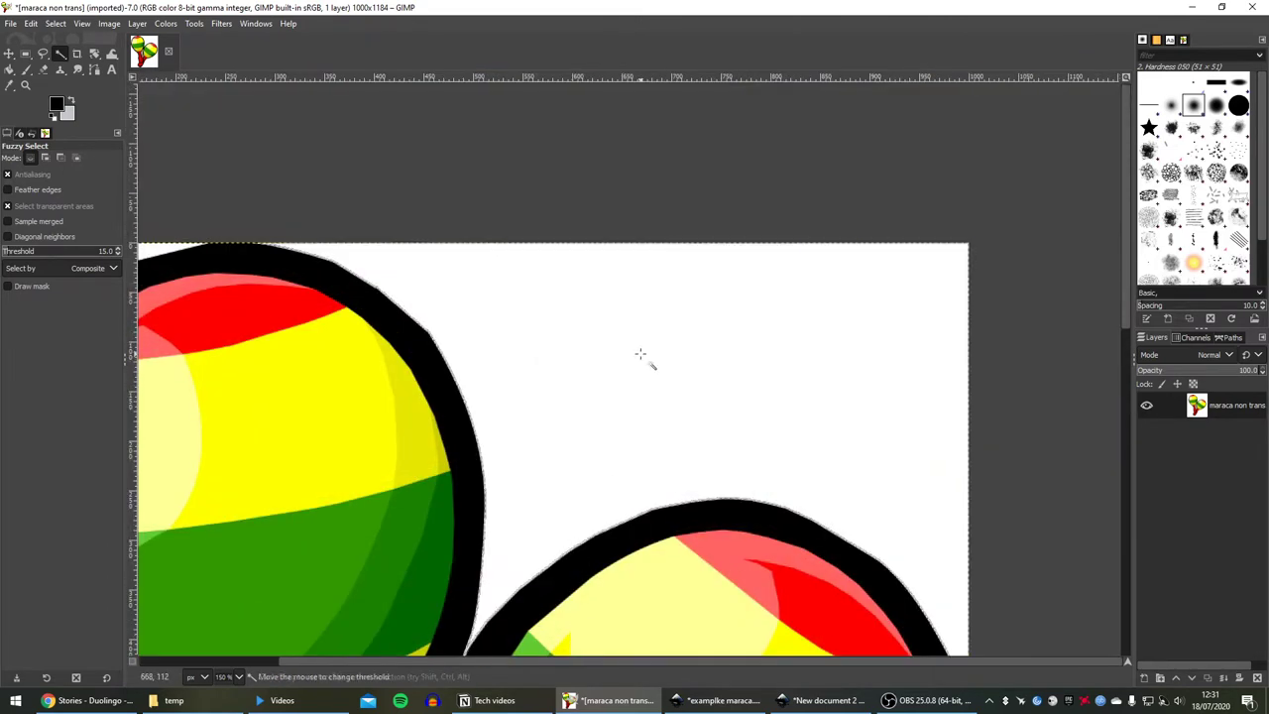
# Shrink the selection of the white background around the maracas and delete it
pyautogui.rightClick(644, 359)
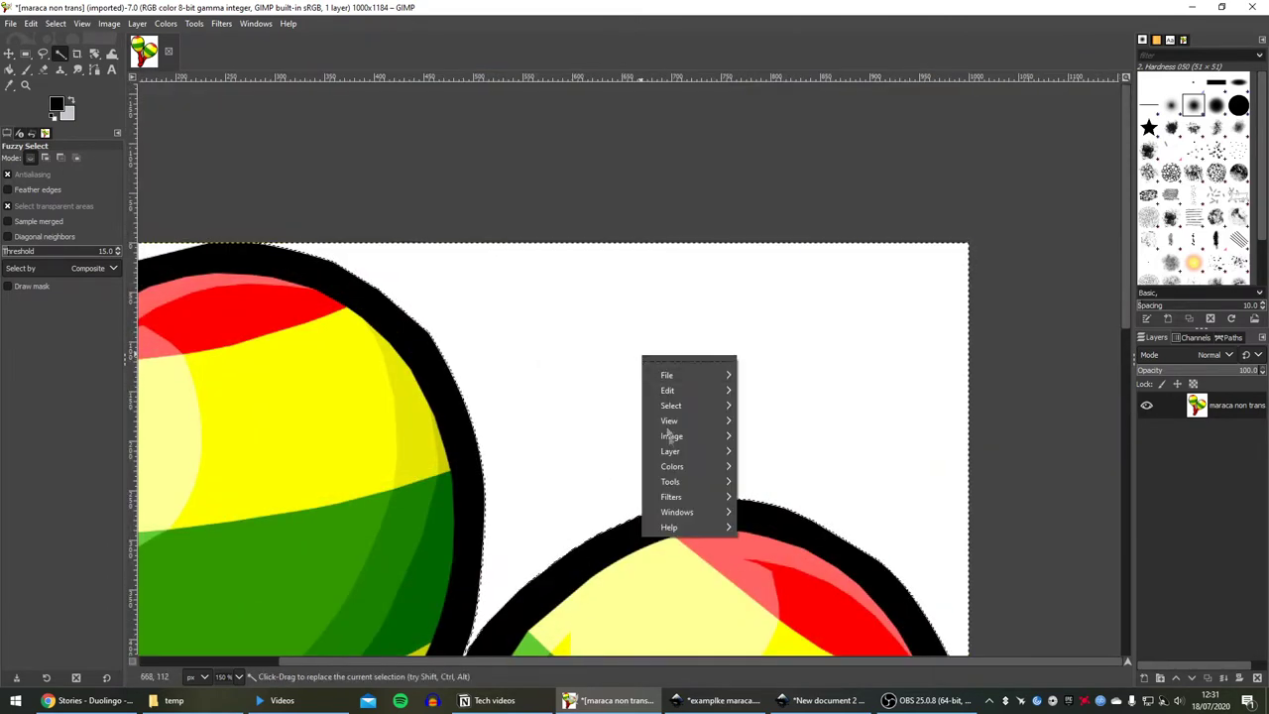
pyautogui.moveTo(676, 408)
pyautogui.click(768, 563)
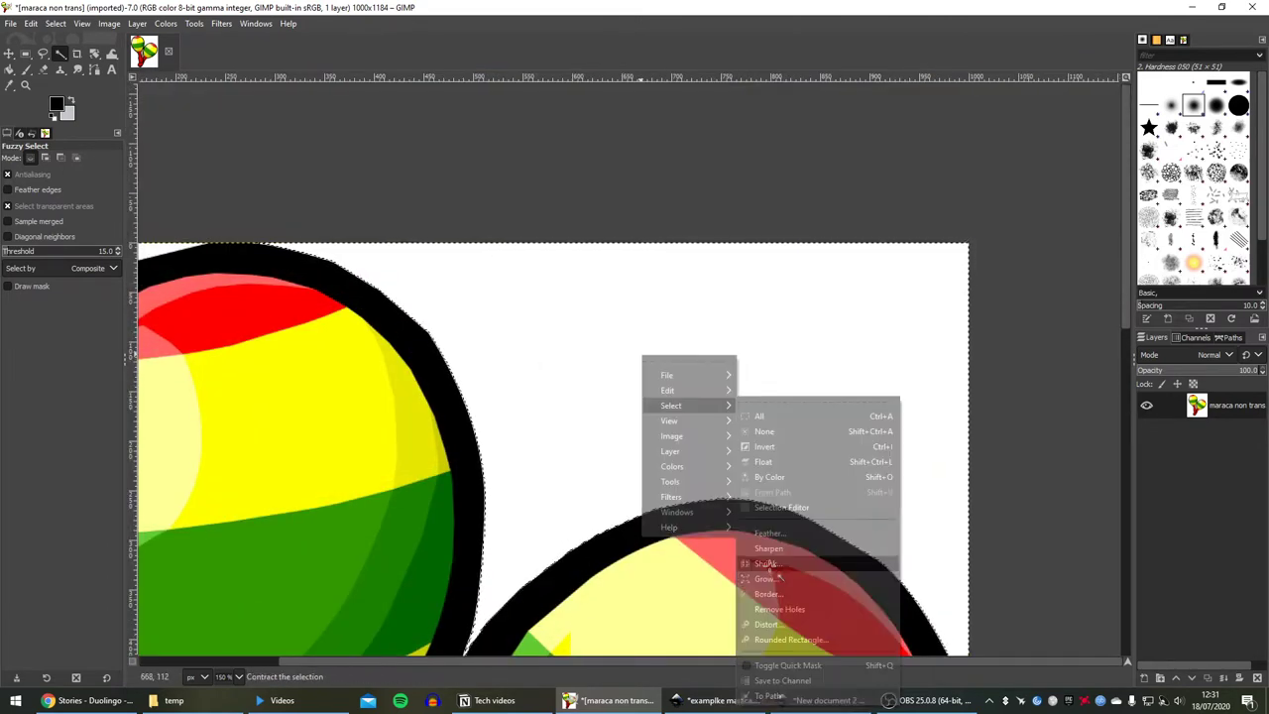
pyautogui.click(792, 622)
pyautogui.press('Delete')
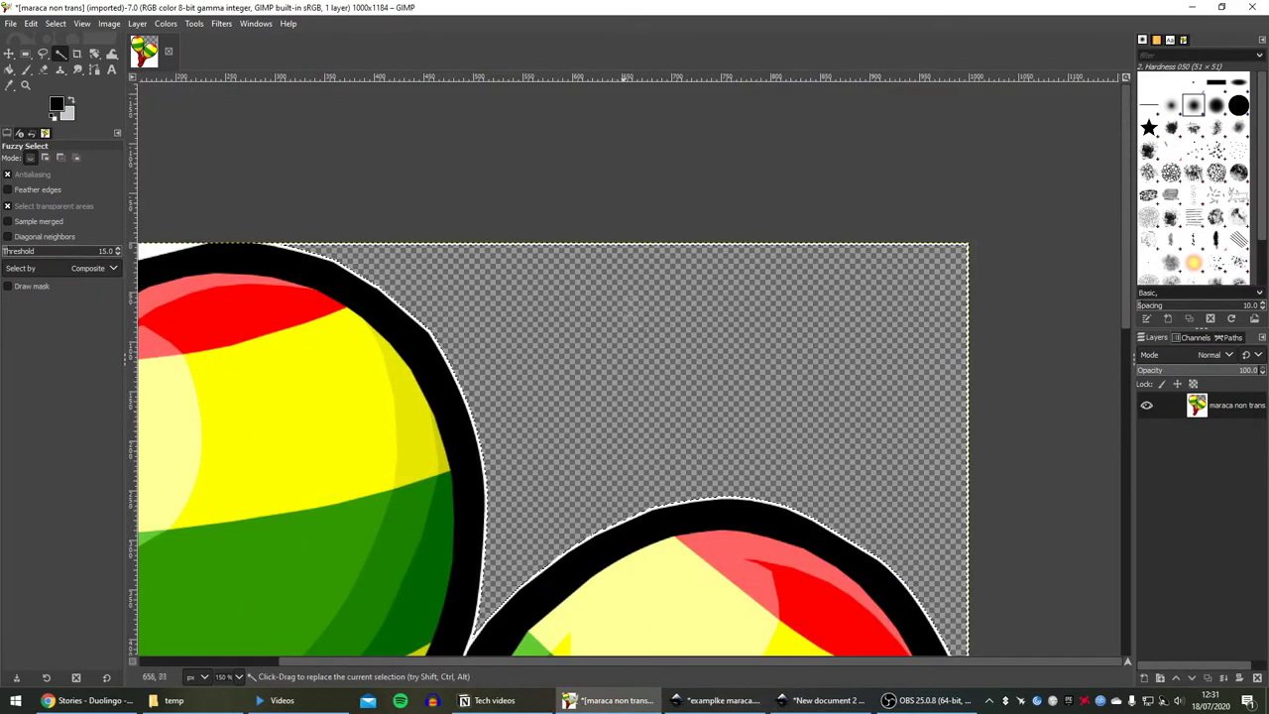
pyautogui.scroll(4, 969, 238)
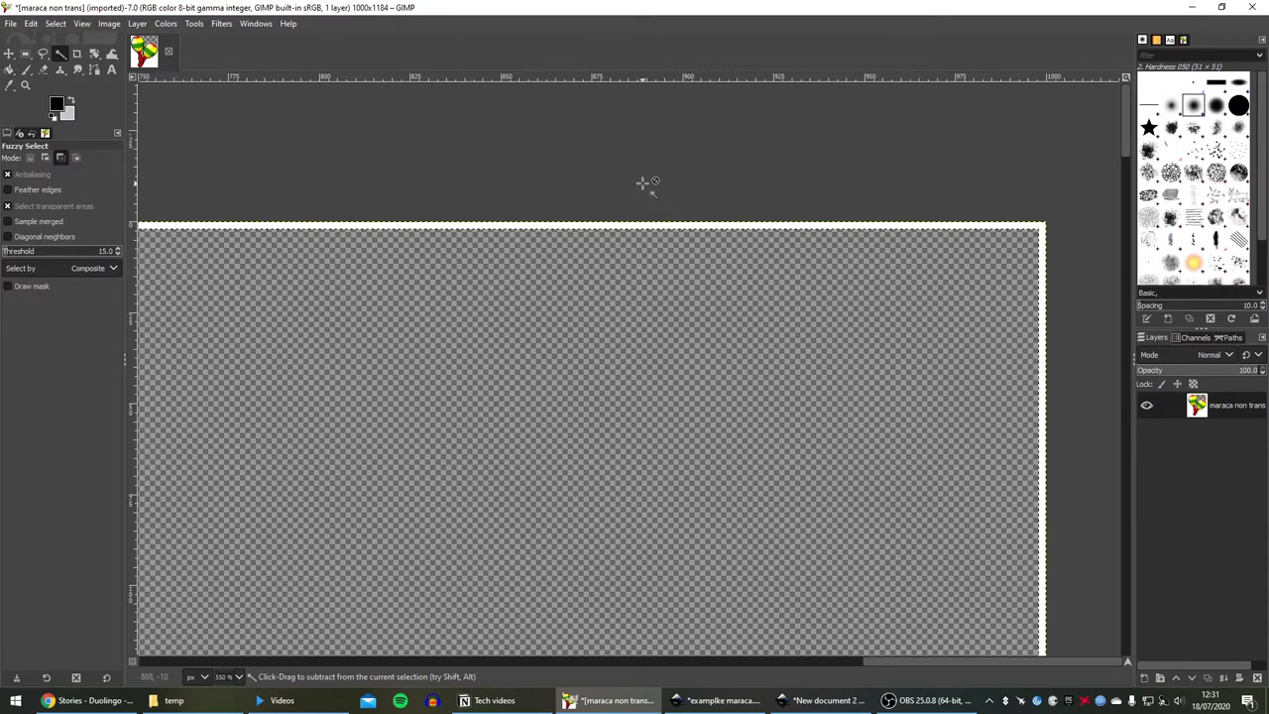
pyautogui.scroll(-2, 392, 389)
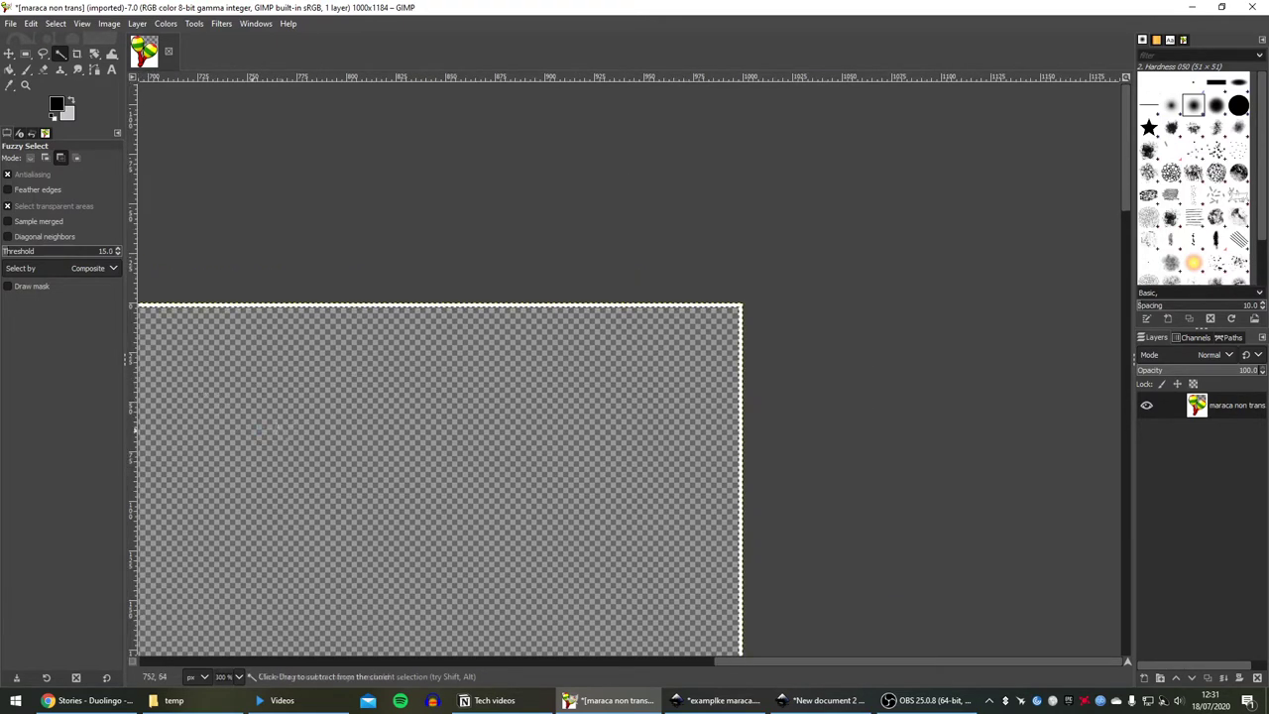
pyautogui.scroll(2, 604, 456)
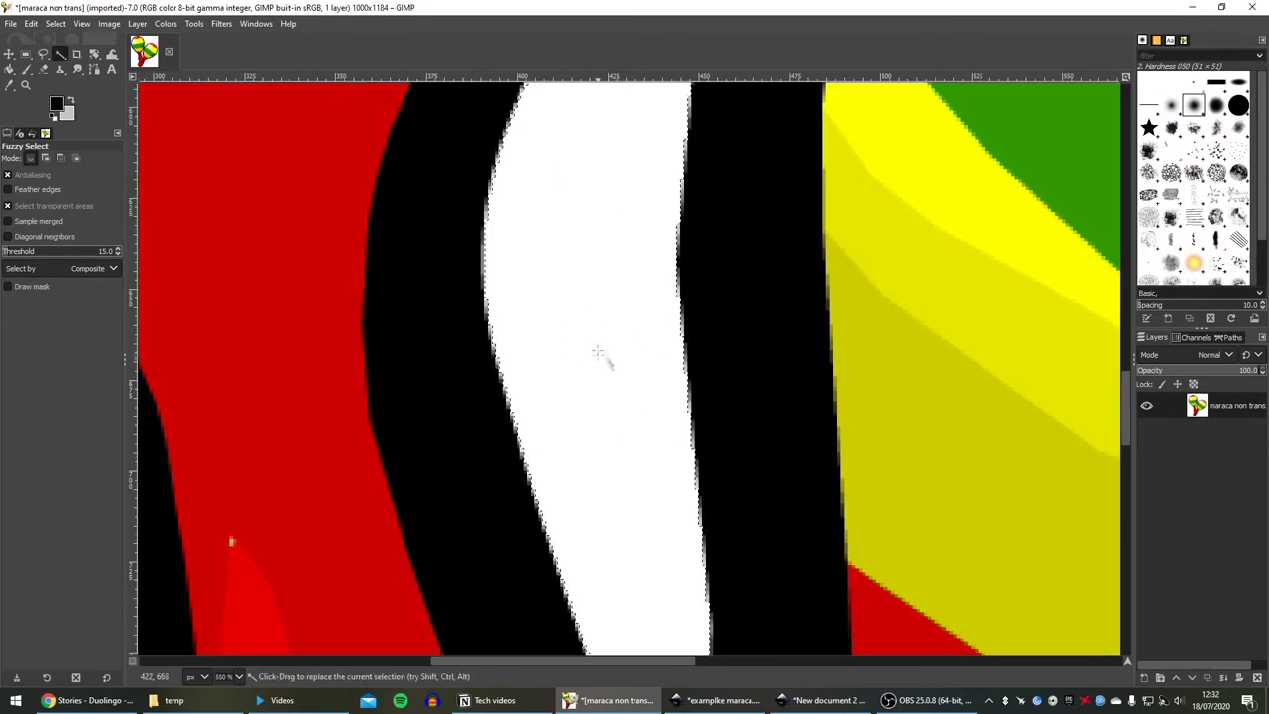
# Feather the white stripe selection by 10 px and delete it to transparency
pyautogui.rightClick(587, 344)
pyautogui.moveTo(635, 392)
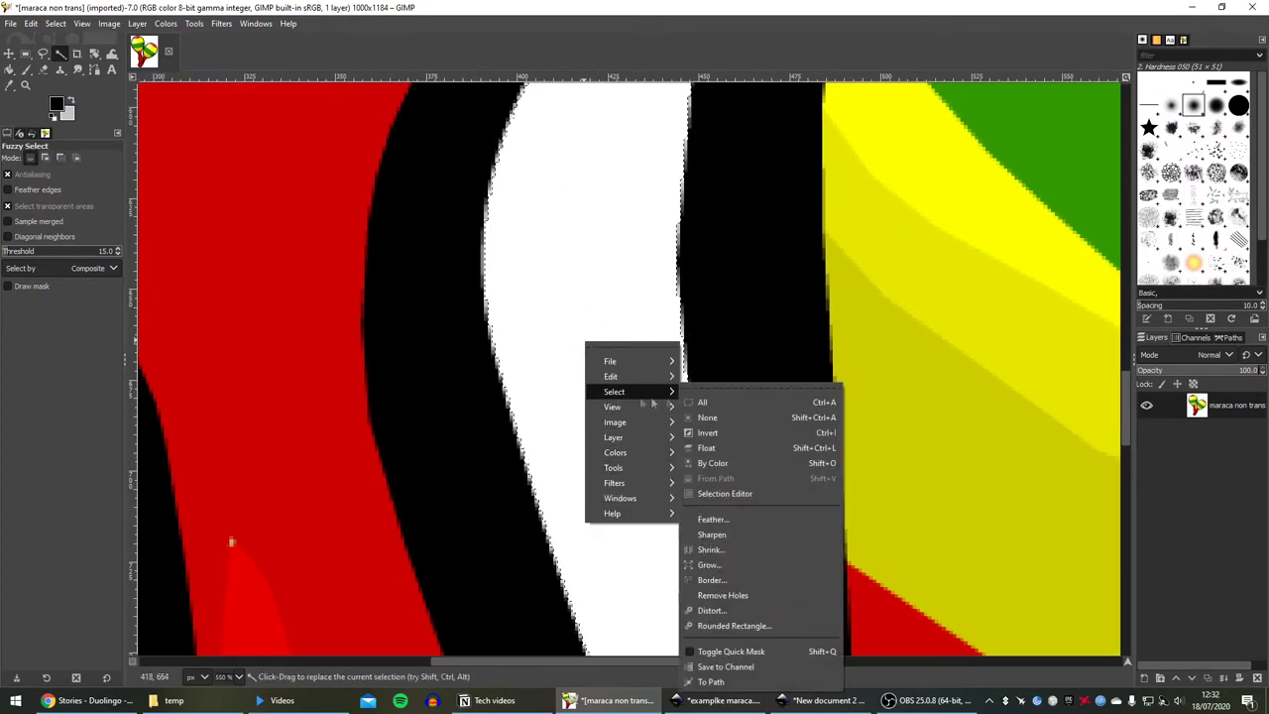
pyautogui.click(710, 520)
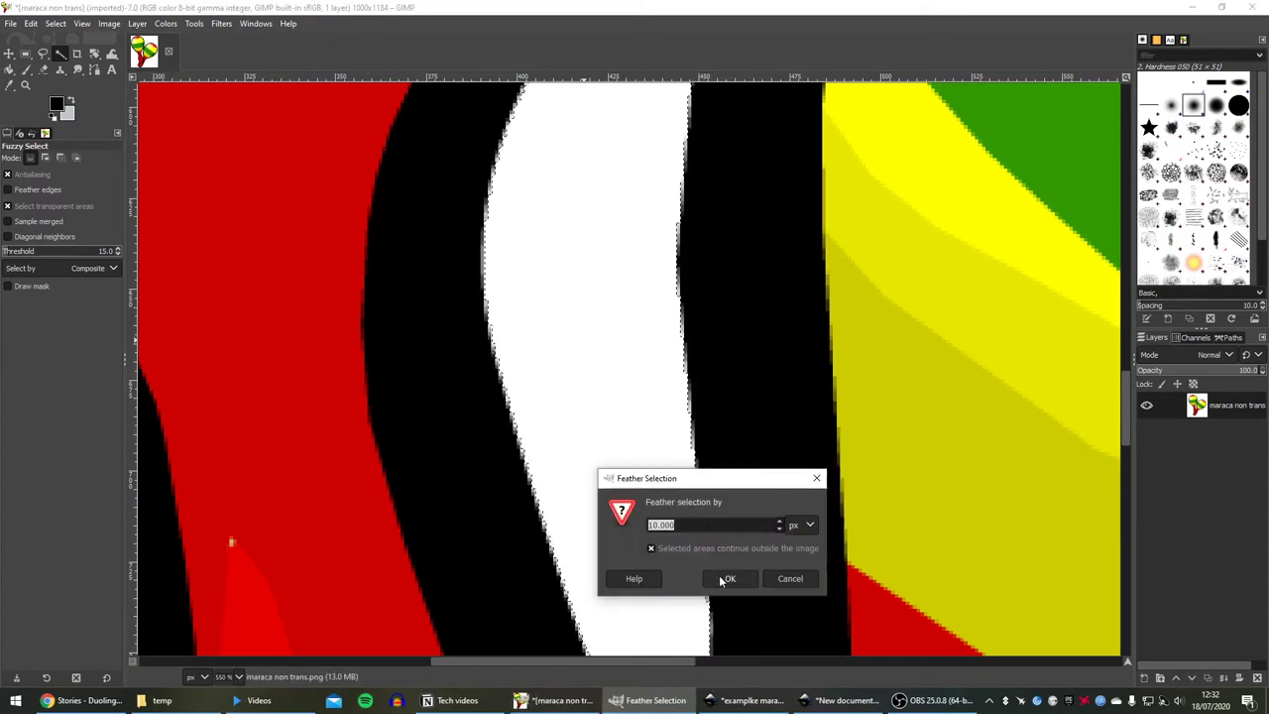
pyautogui.click(724, 579)
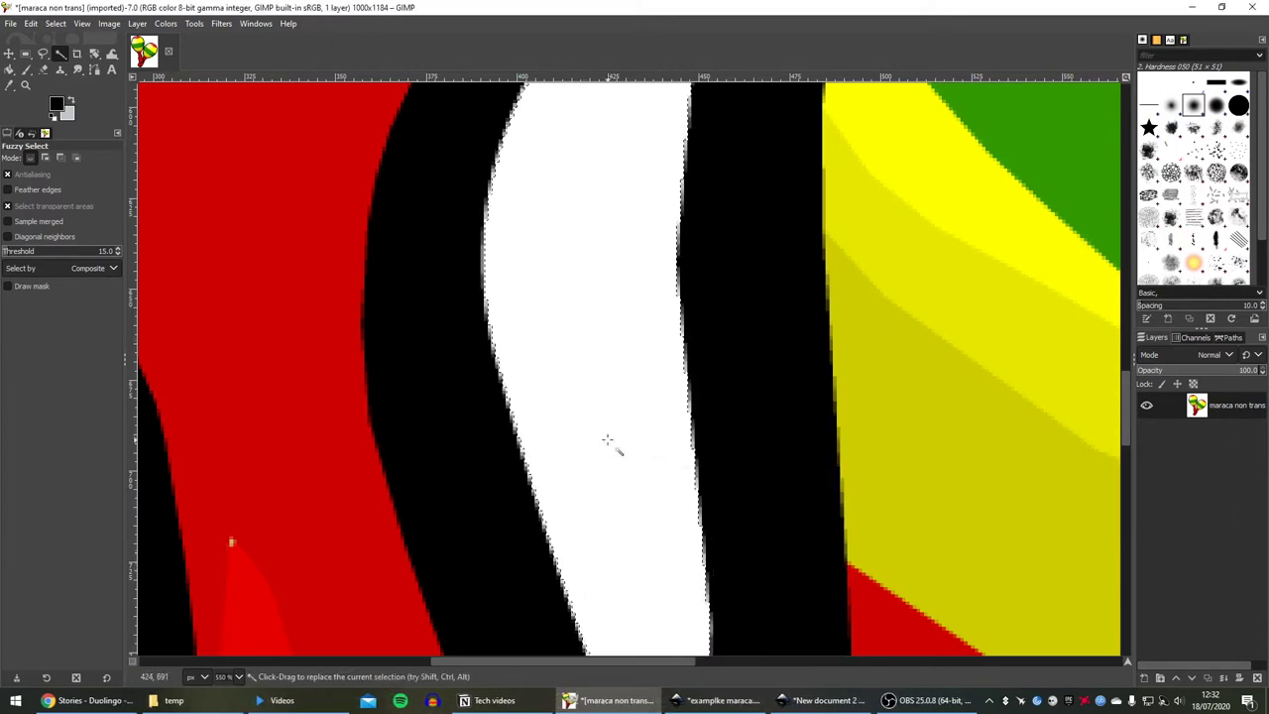
pyautogui.scroll(-2, 581, 371)
pyautogui.hscroll(1, 581, 371)
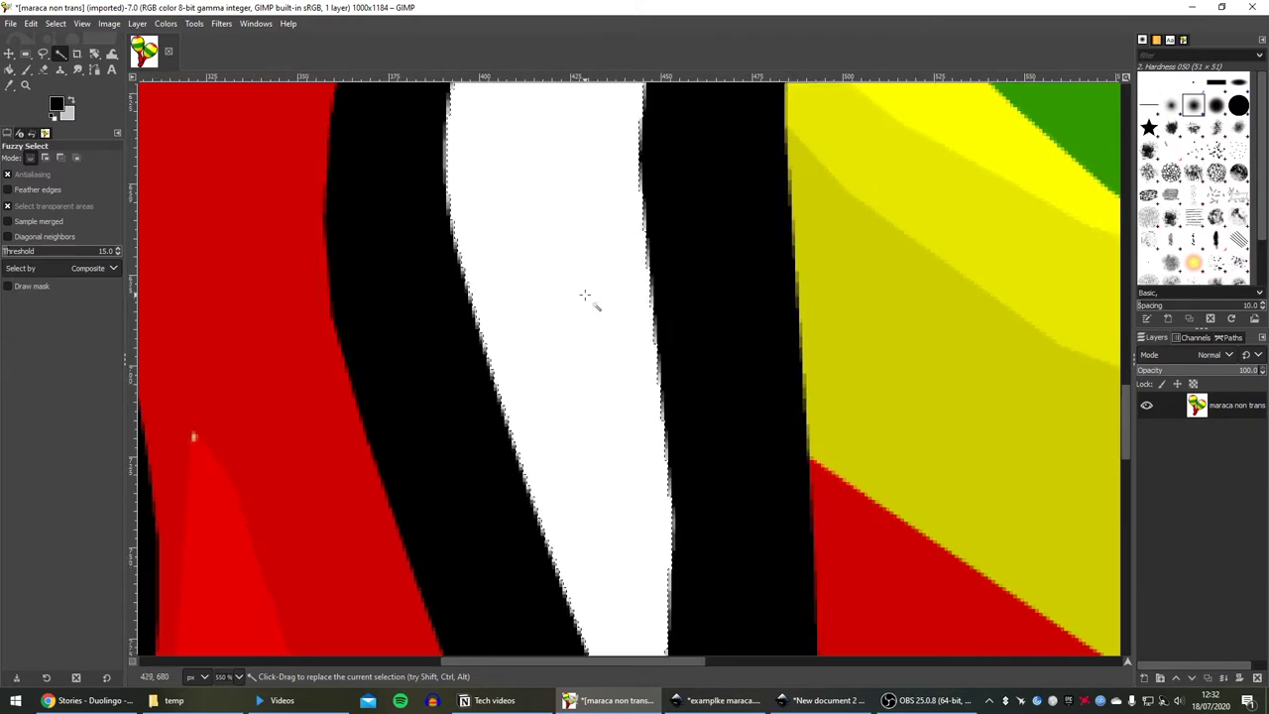
pyautogui.press('Delete')
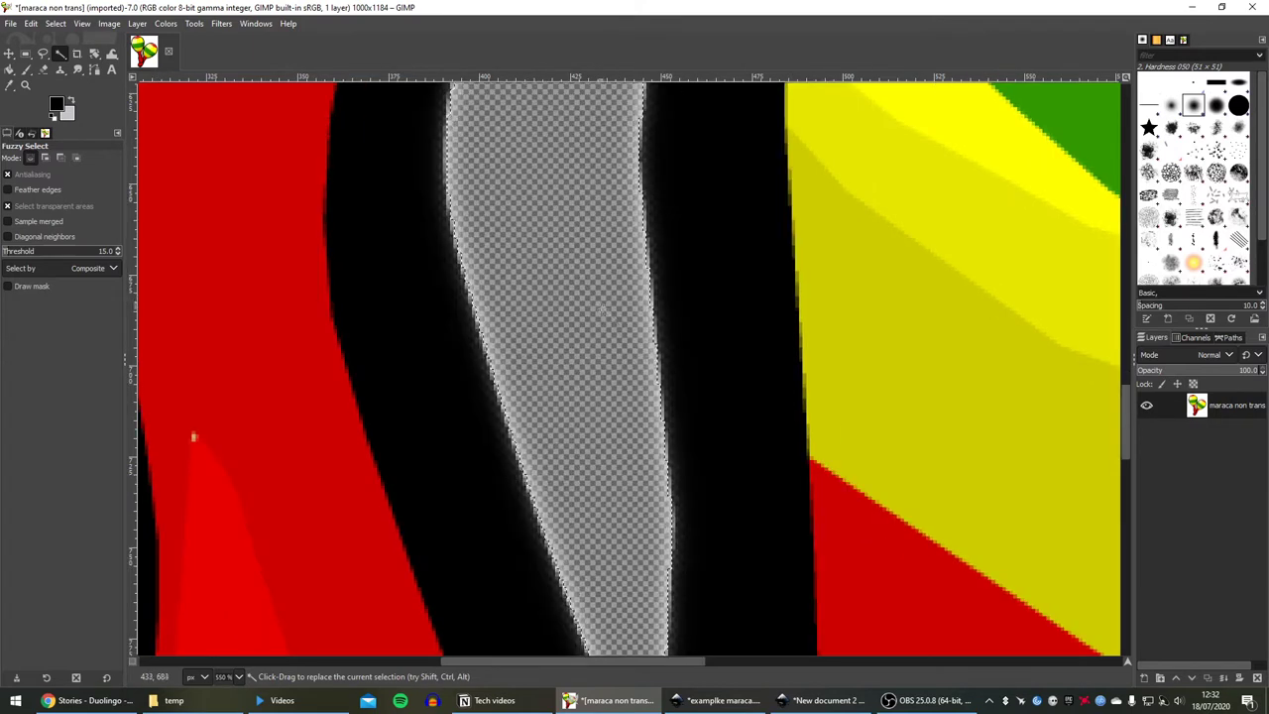
pyautogui.scroll(3, 635, 303)
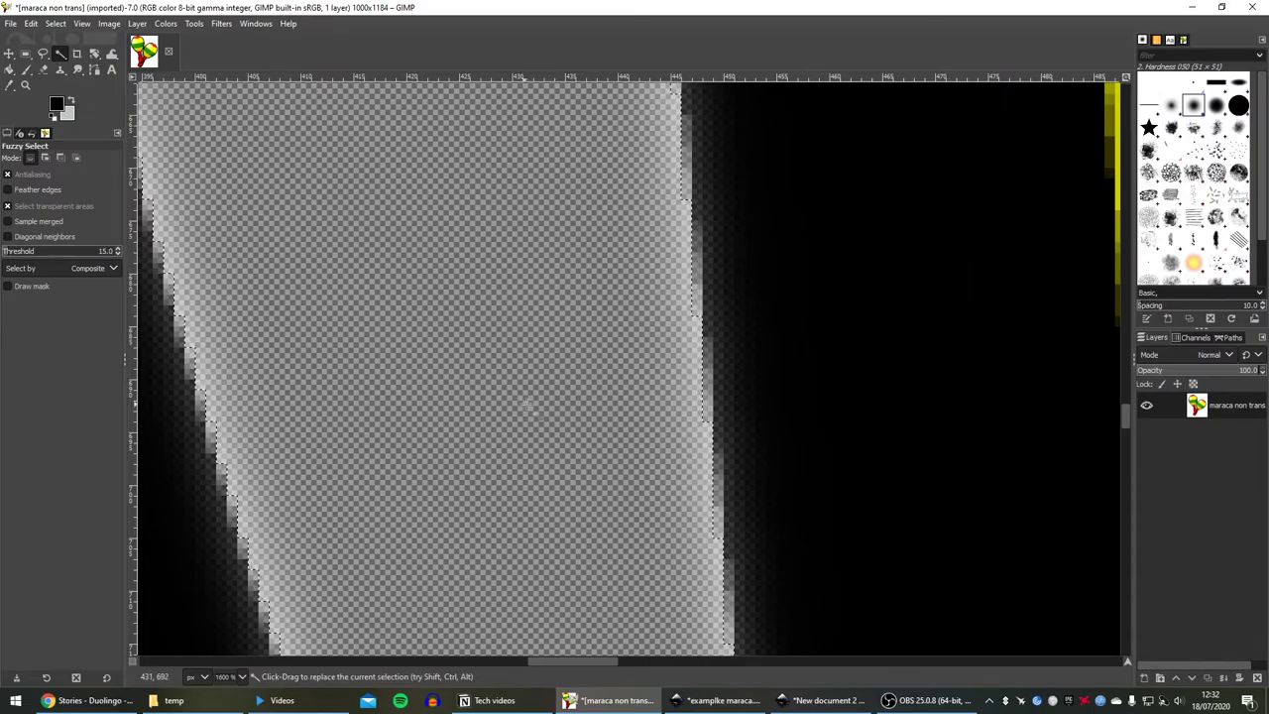
pyautogui.hotkey('alt', 'Tab')
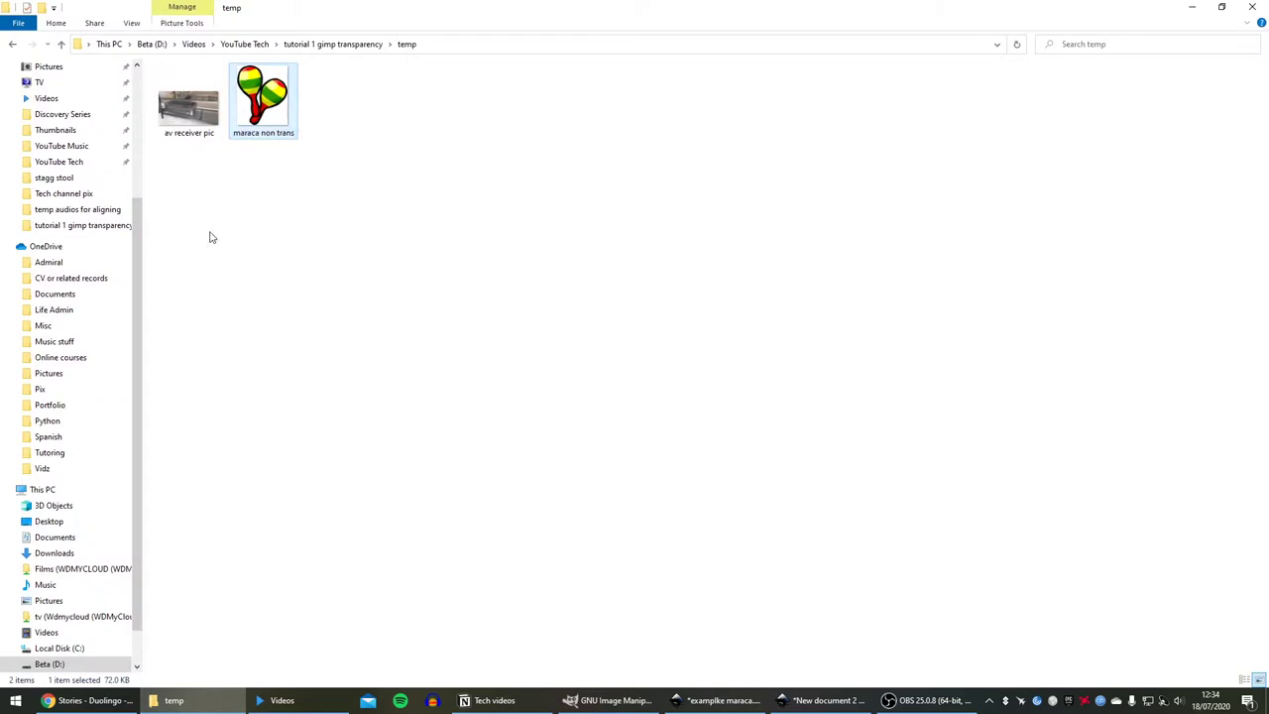
# Drag 'av receiver pic' from the temp folder into GIMP
pyautogui.click(197, 120)
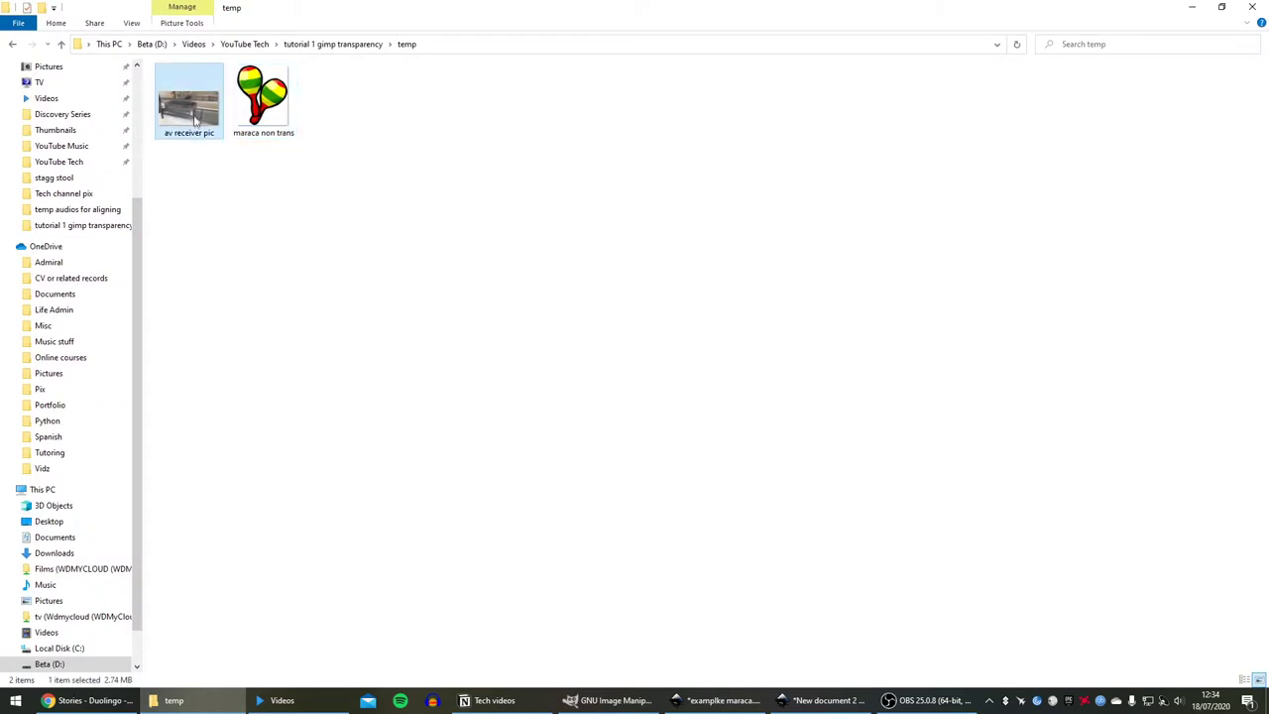
pyautogui.moveTo(196, 120); pyautogui.dragTo(567, 382)
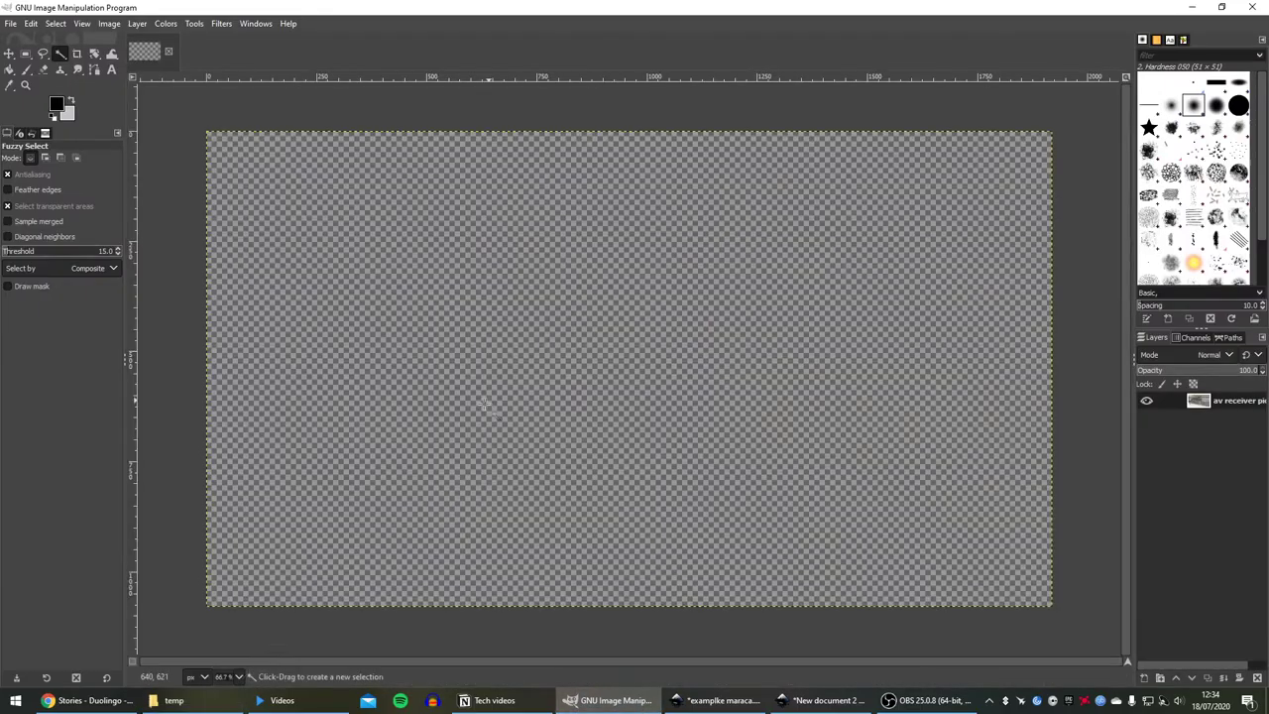
# Add an alpha channel to the receiver photo layer
pyautogui.click(138, 23)
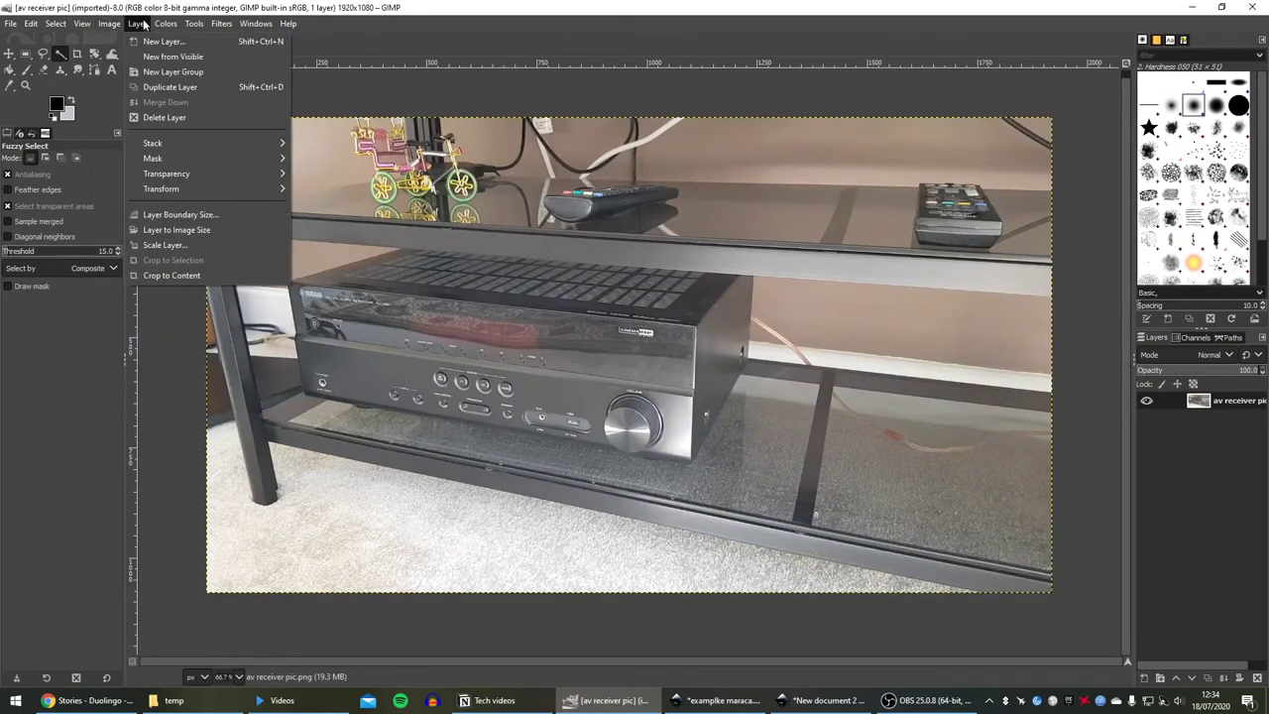
pyautogui.moveTo(166, 174)
pyautogui.click(327, 178)
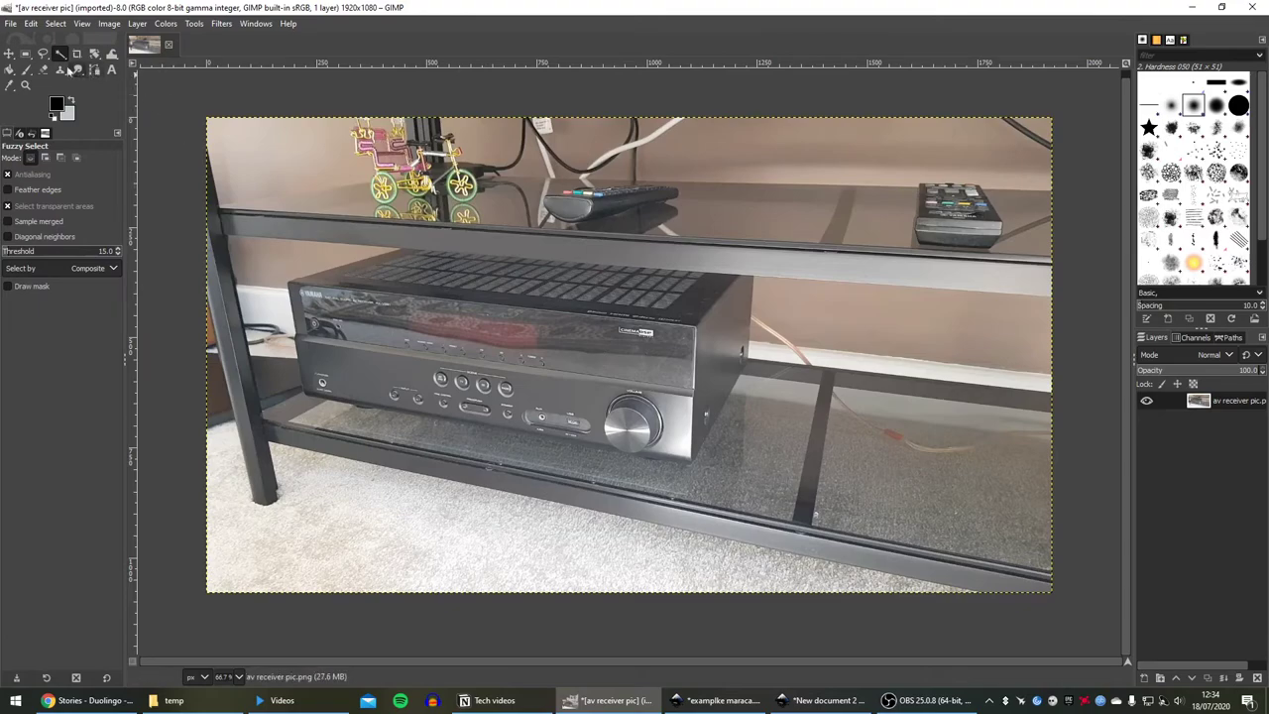
# Fuzzy-select the carpet, zoom out to inspect, then drop the selection with Select None
pyautogui.click(416, 518)
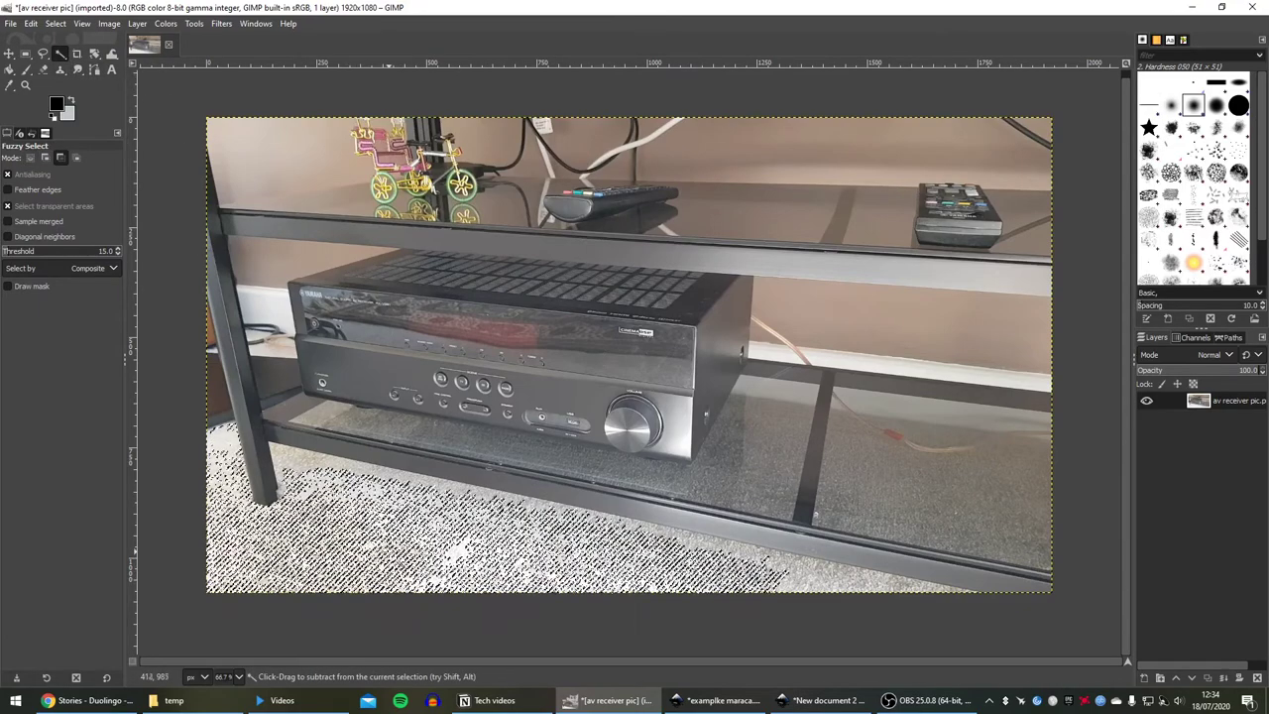
pyautogui.scroll(1, 425, 535)
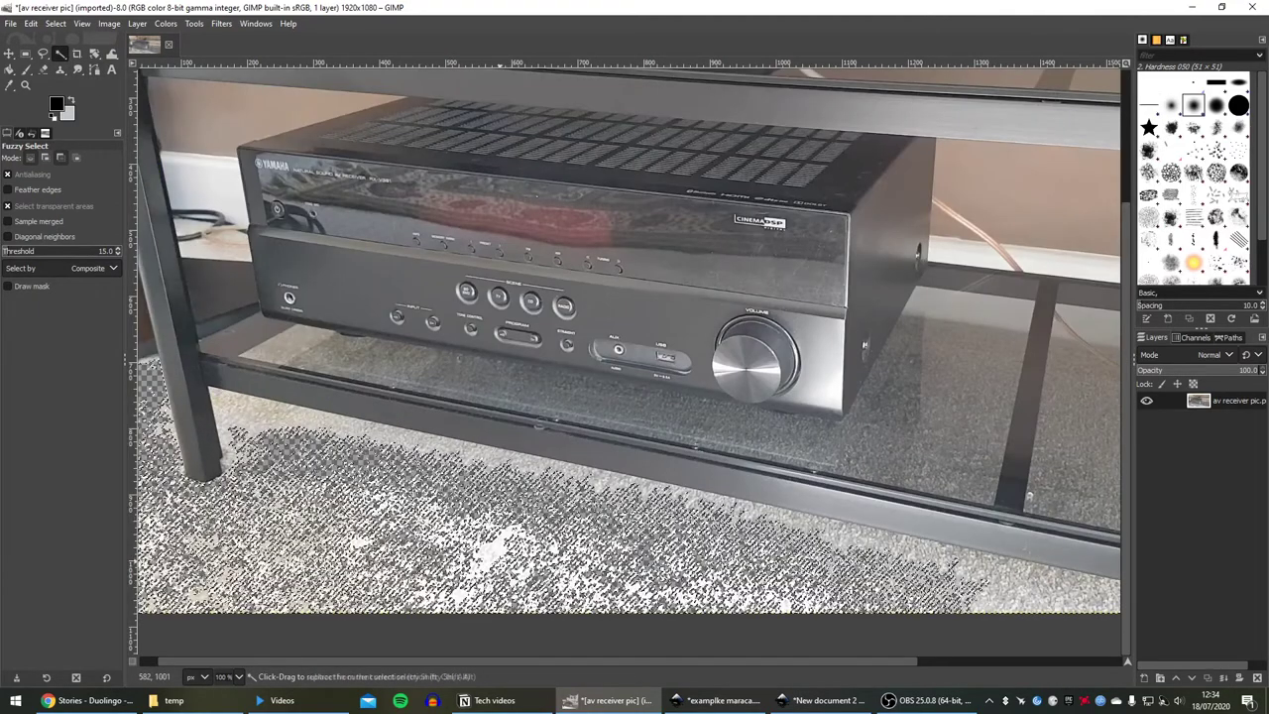
pyautogui.scroll(2, 447, 531)
pyautogui.scroll(1, 466, 525)
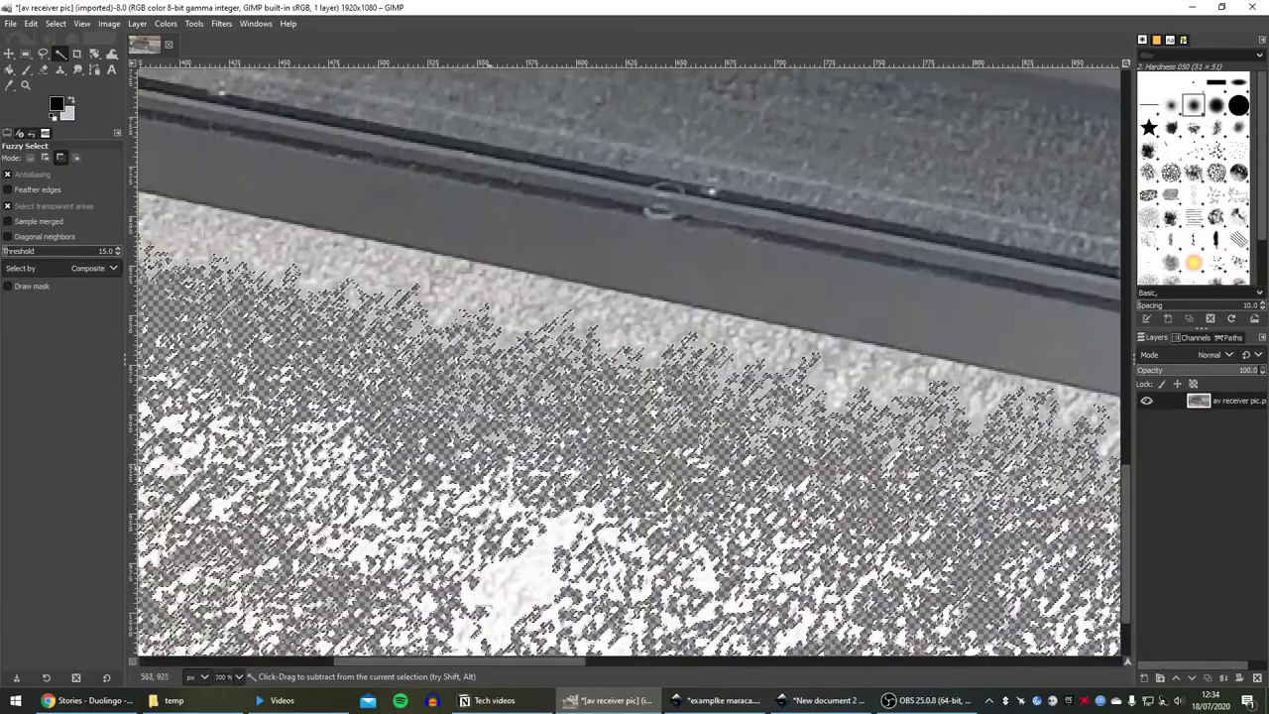
pyautogui.scroll(-1, 491, 515)
pyautogui.scroll(-1, 501, 516)
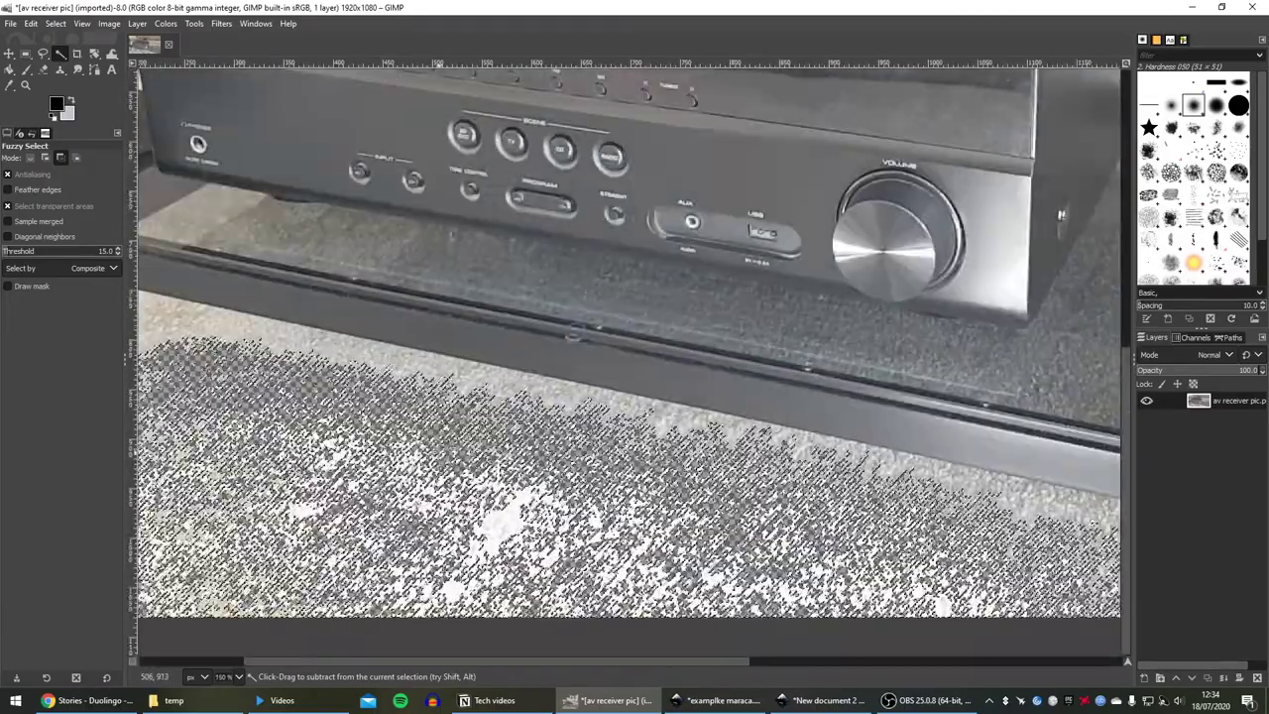
pyautogui.scroll(-1, 490, 496)
pyautogui.scroll(-1, 441, 500)
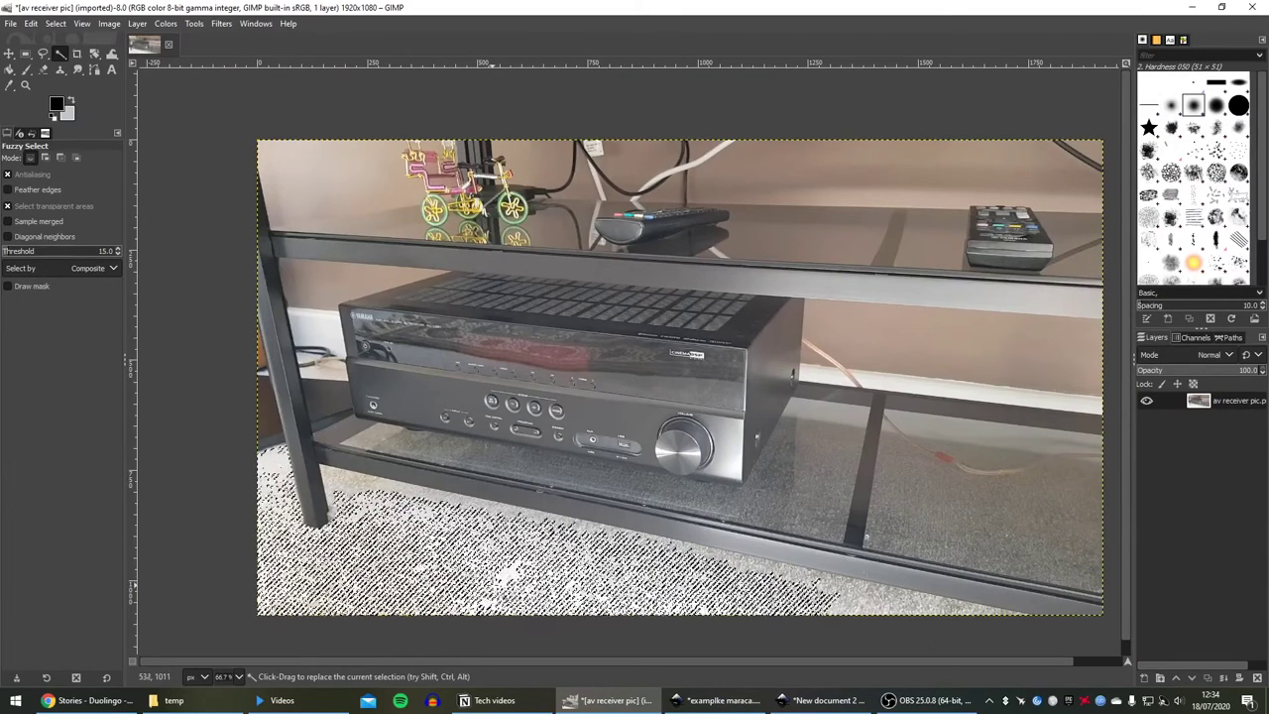
pyautogui.hotkey('ctrl', 'shift', 'a')
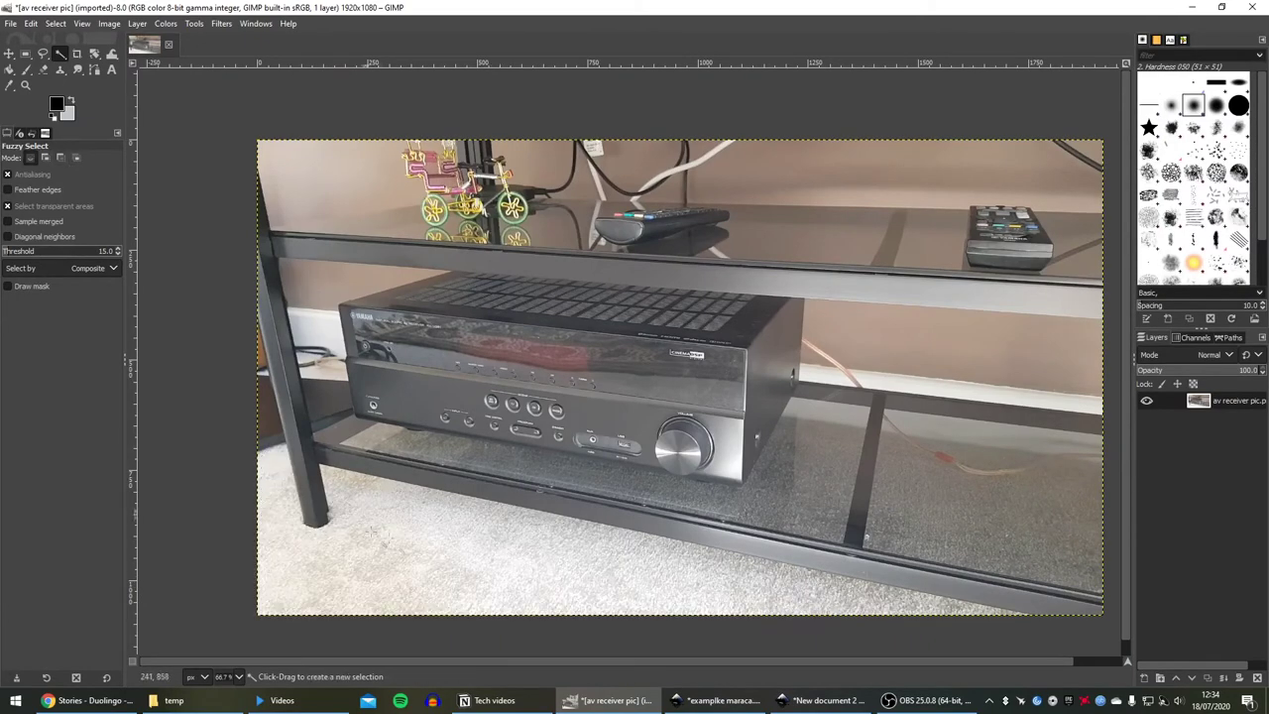
# Start a Free Select lasso outline around the receiver's front panel
pyautogui.click(44, 58)
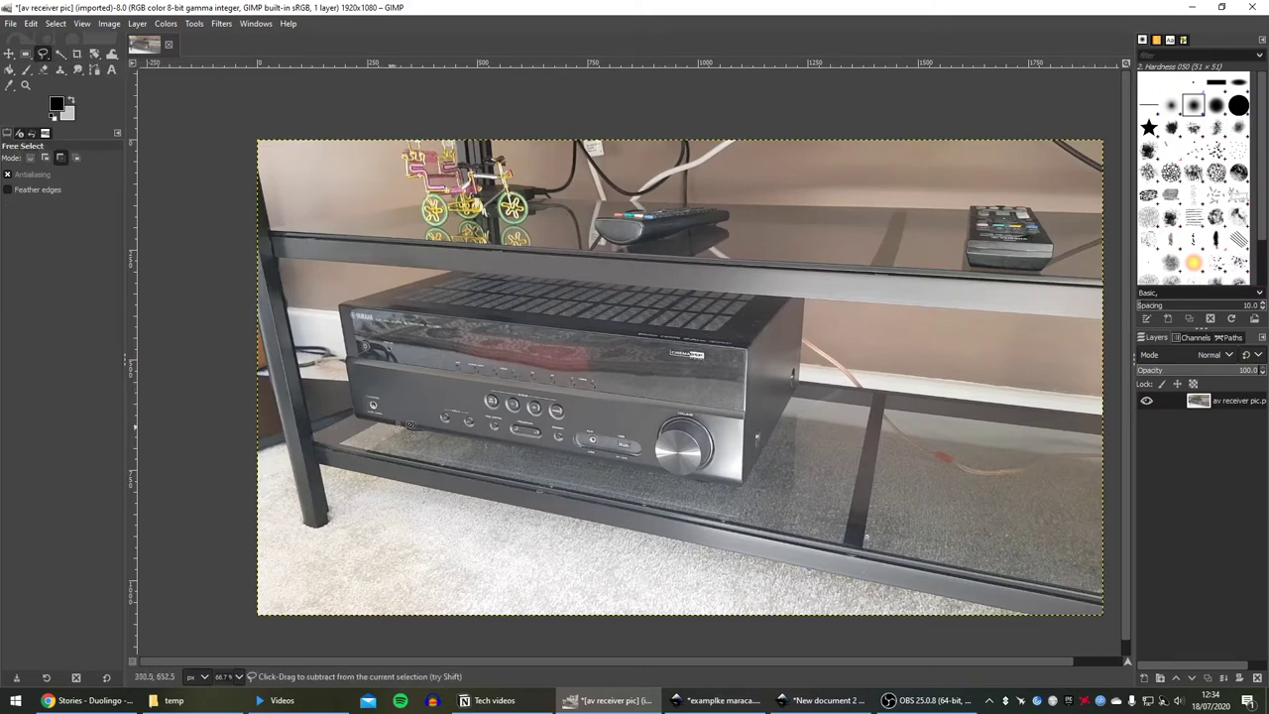
pyautogui.scroll(3, 412, 417)
pyautogui.scroll(-1, 412, 411)
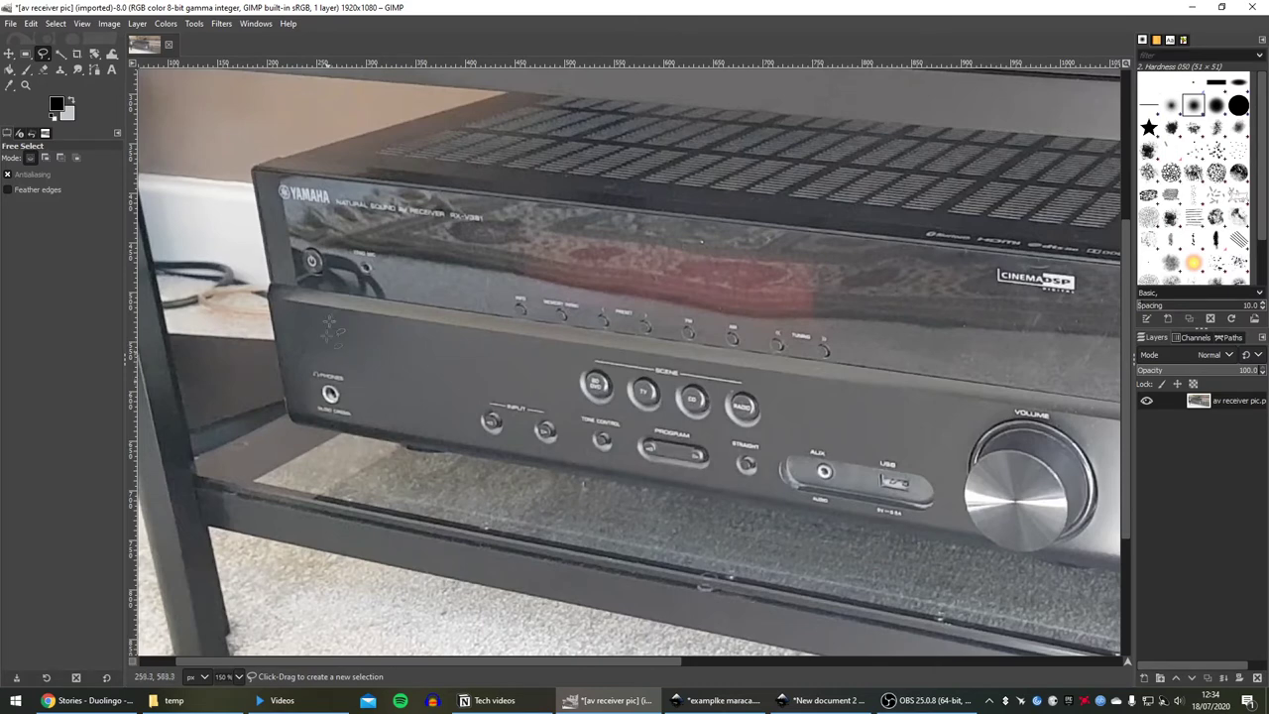
pyautogui.scroll(1, 303, 346)
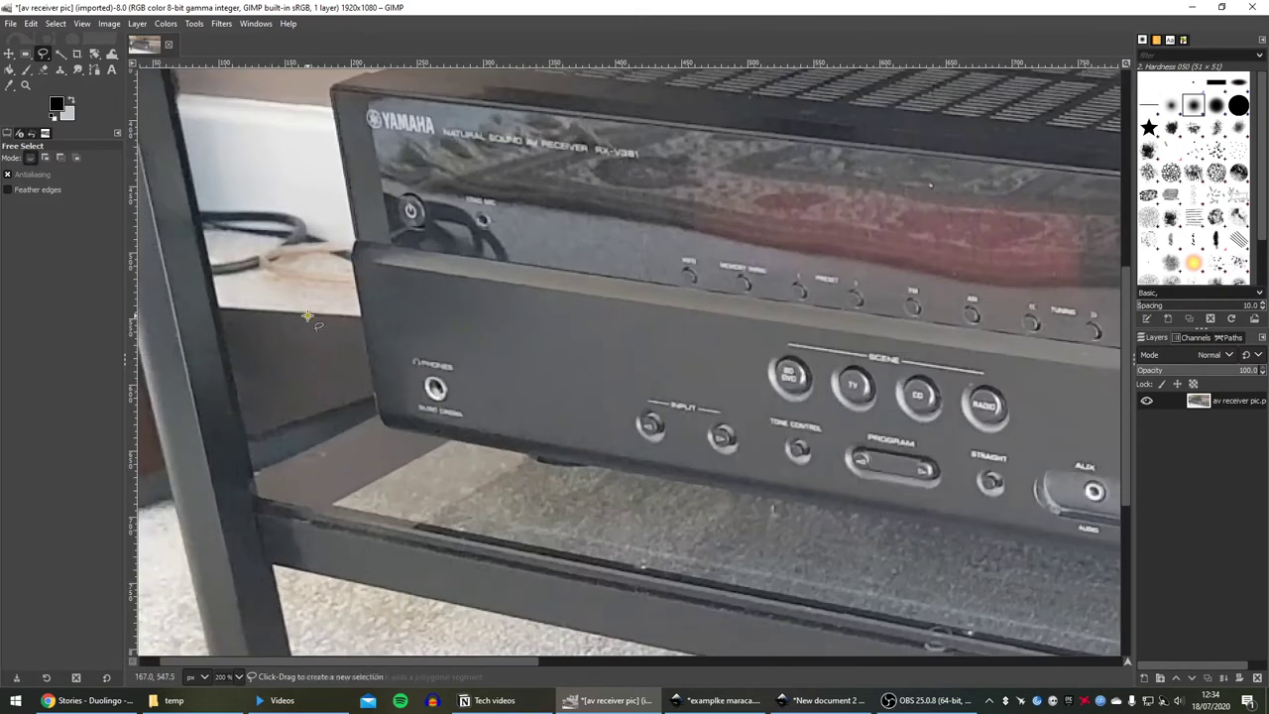
pyautogui.click(308, 315)
pyautogui.click(278, 376)
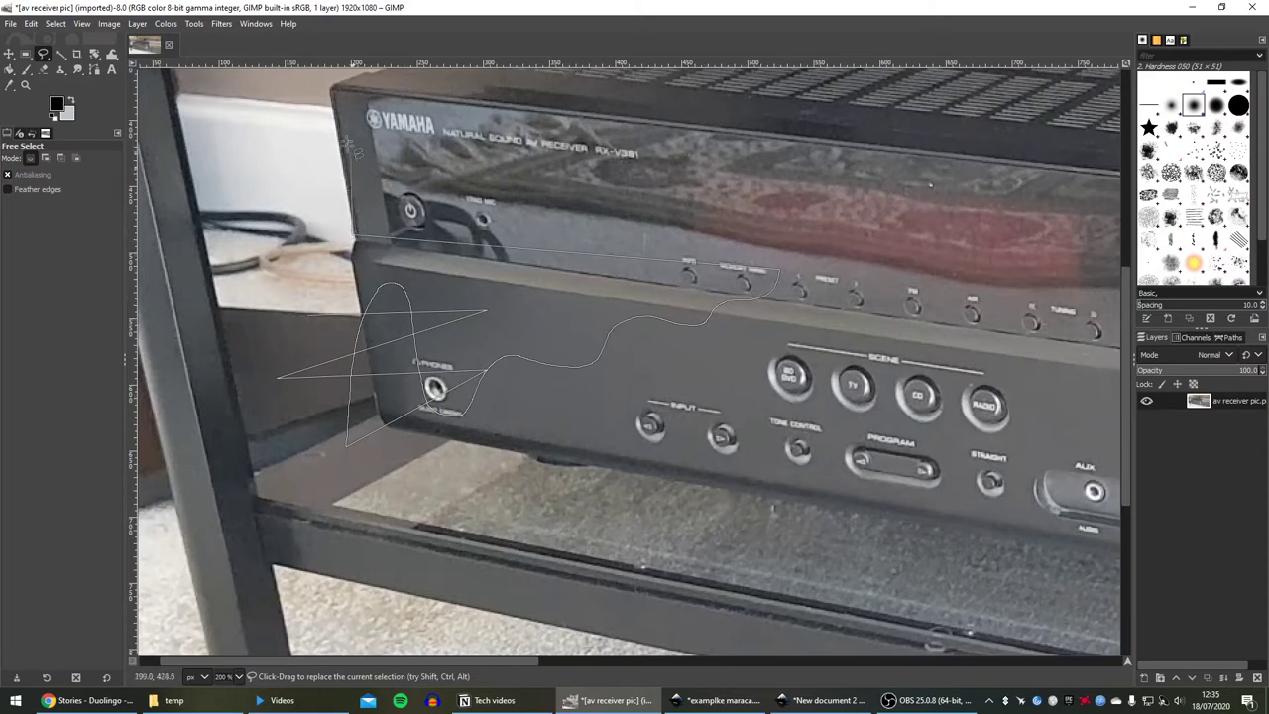
# Restart the lasso and trace around the receiver's outer edges, panning the view as needed
pyautogui.press('Escape')
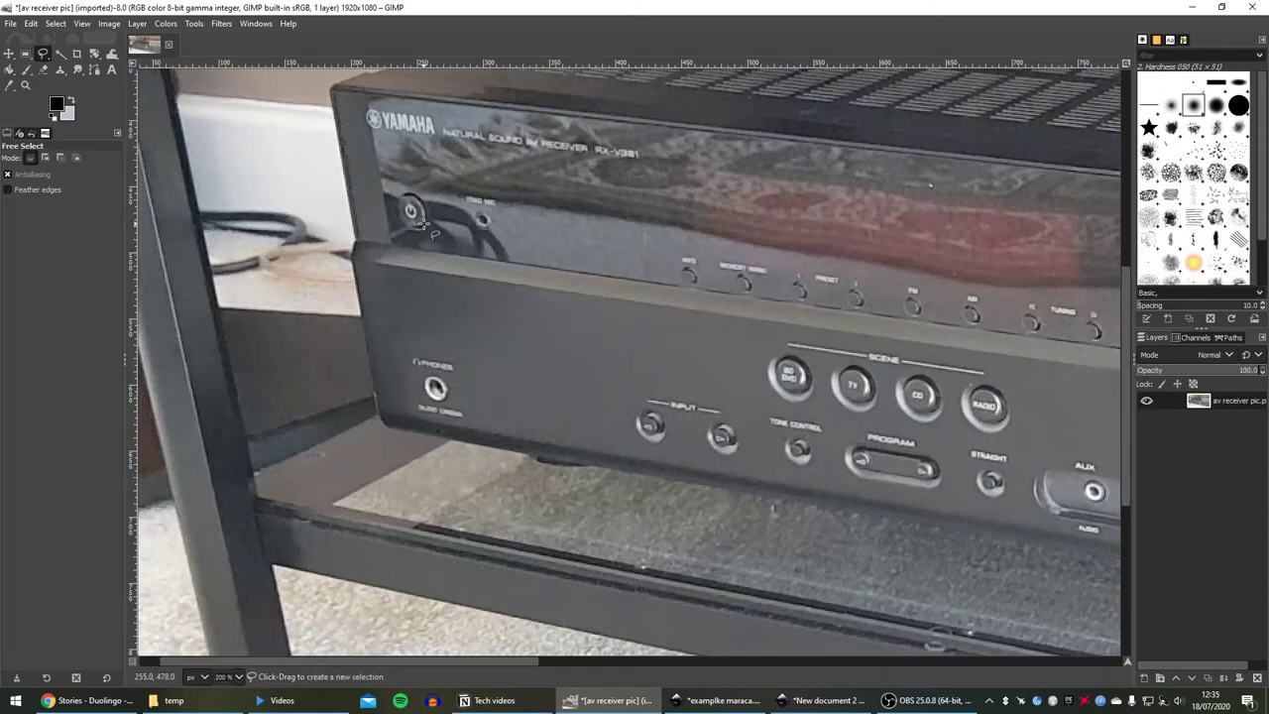
pyautogui.scroll(3, 349, 408)
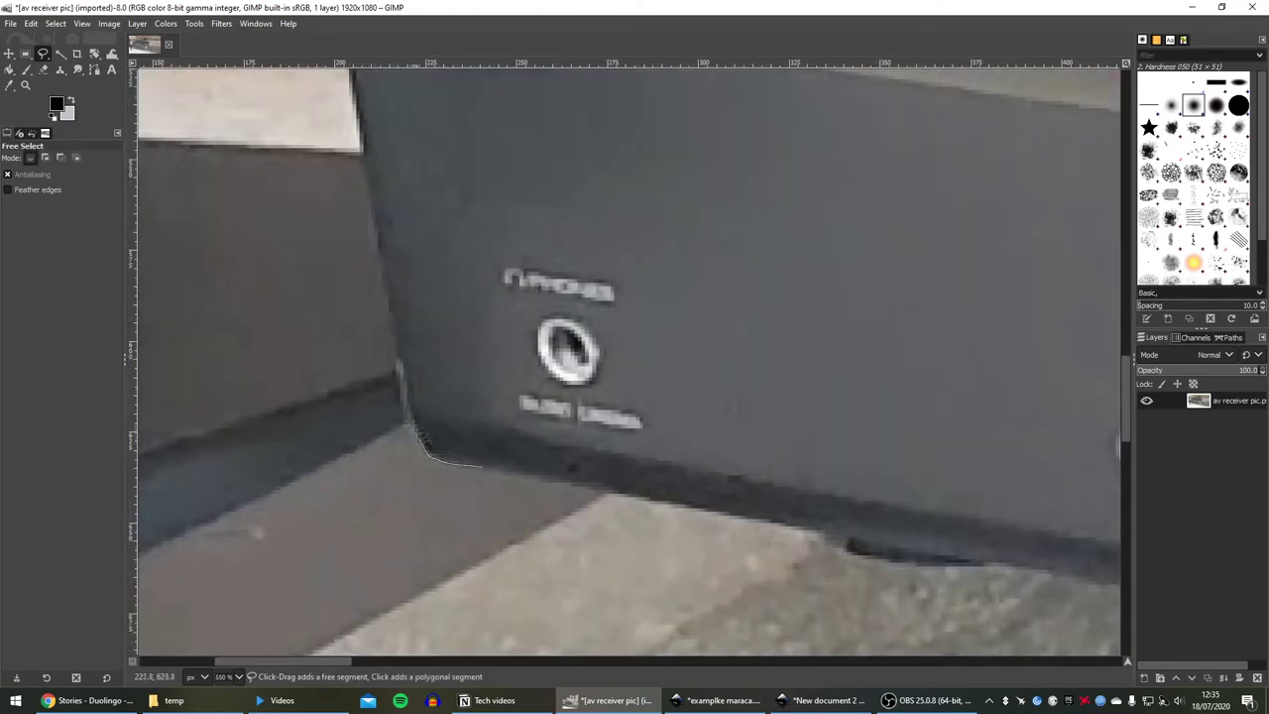
pyautogui.scroll(-2, 407, 194)
pyautogui.moveTo(451, 466)
pyautogui.mouseDown()
pyautogui.moveTo(407, 194)
pyautogui.moveTo(451, 405)
pyautogui.mouseUp()
pyautogui.scroll(5, 408, 194)
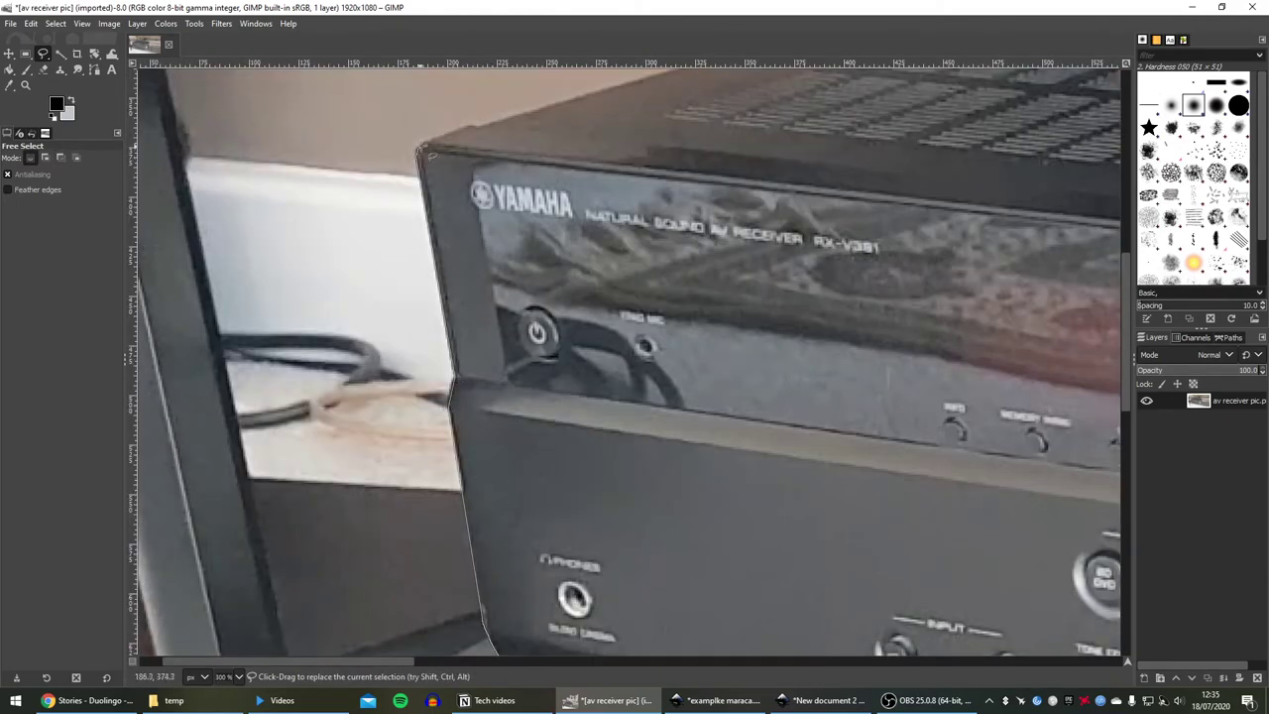
pyautogui.scroll(5, 1006, 515)
pyautogui.hscroll(4, 1006, 516)
pyautogui.hscroll(10, 629, 213)
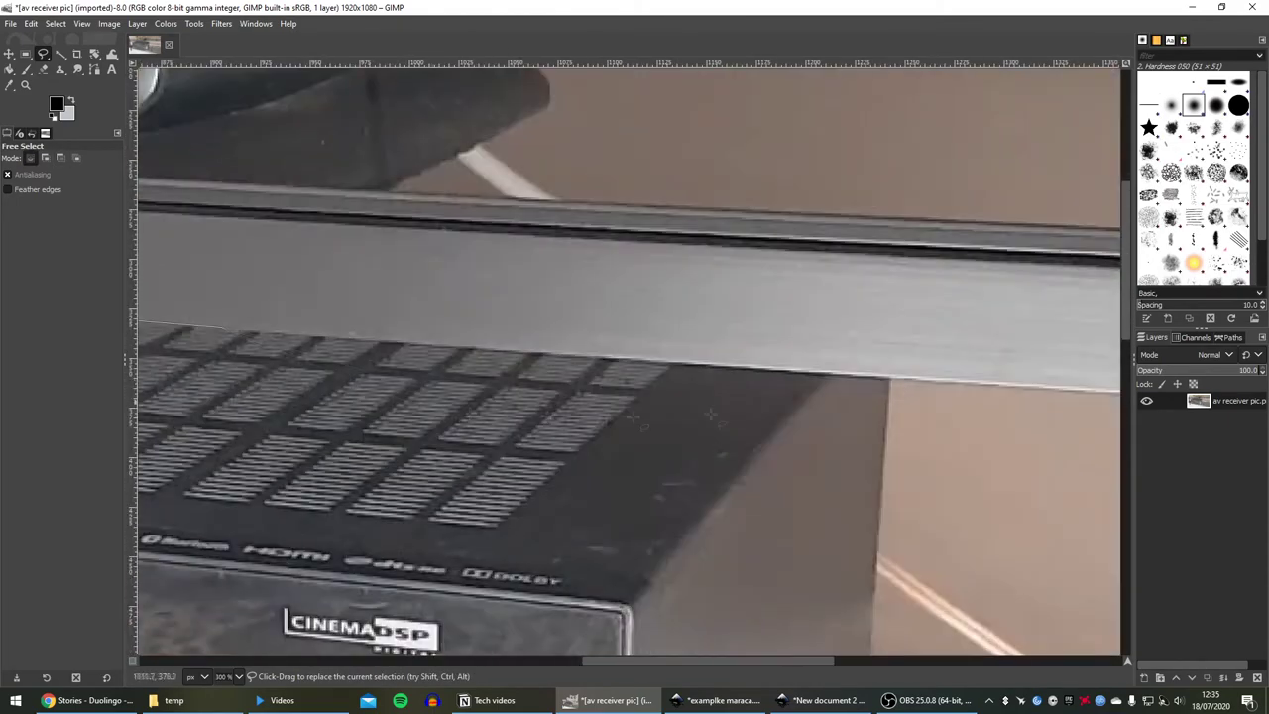
pyautogui.scroll(-5, 899, 390)
pyautogui.scroll(-5, 835, 474)
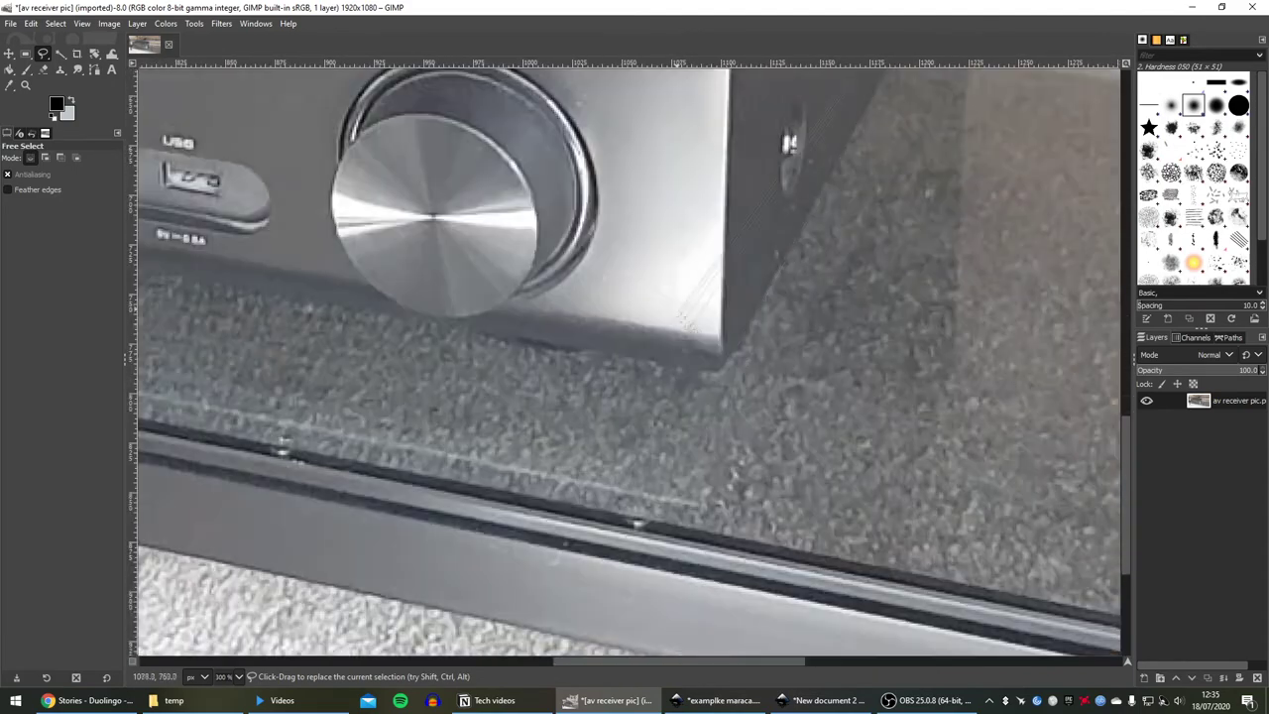
pyautogui.hscroll(-15, 700, 375)
# Close the outline into a selection and clear the pixels inside it
pyautogui.press('Return')
pyautogui.scroll(-5, 635, 357)
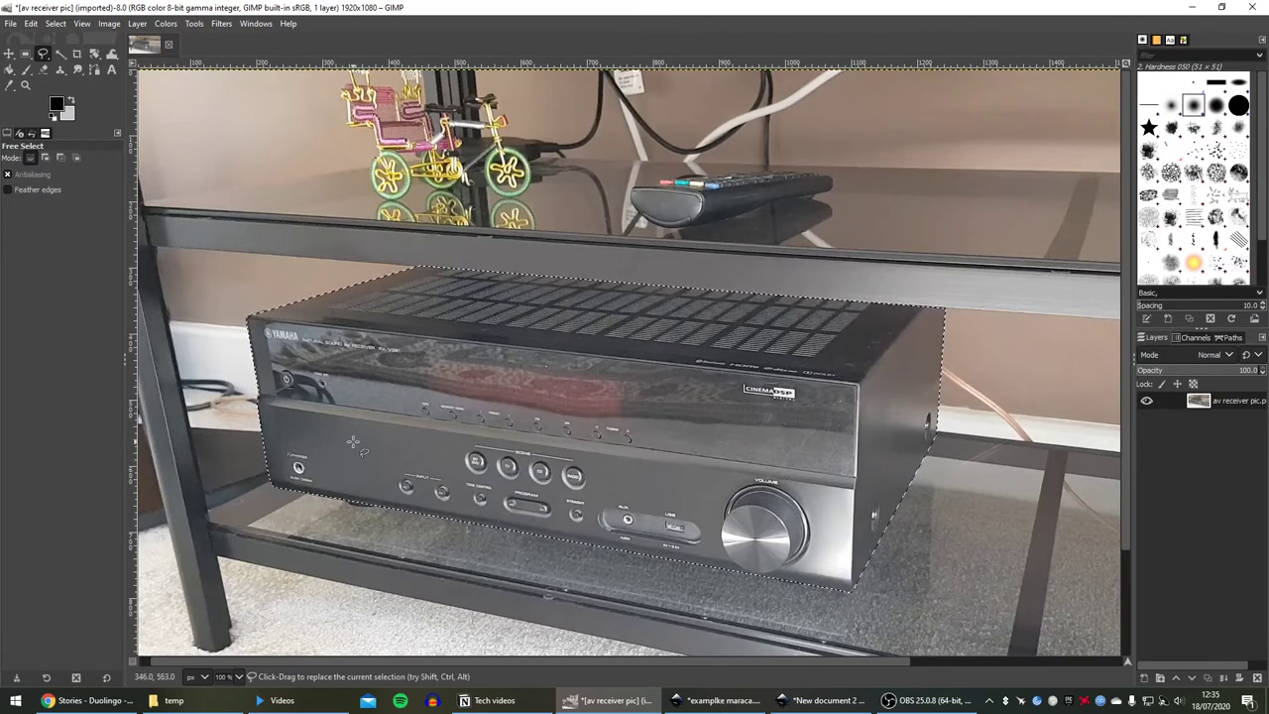
pyautogui.press('Delete')
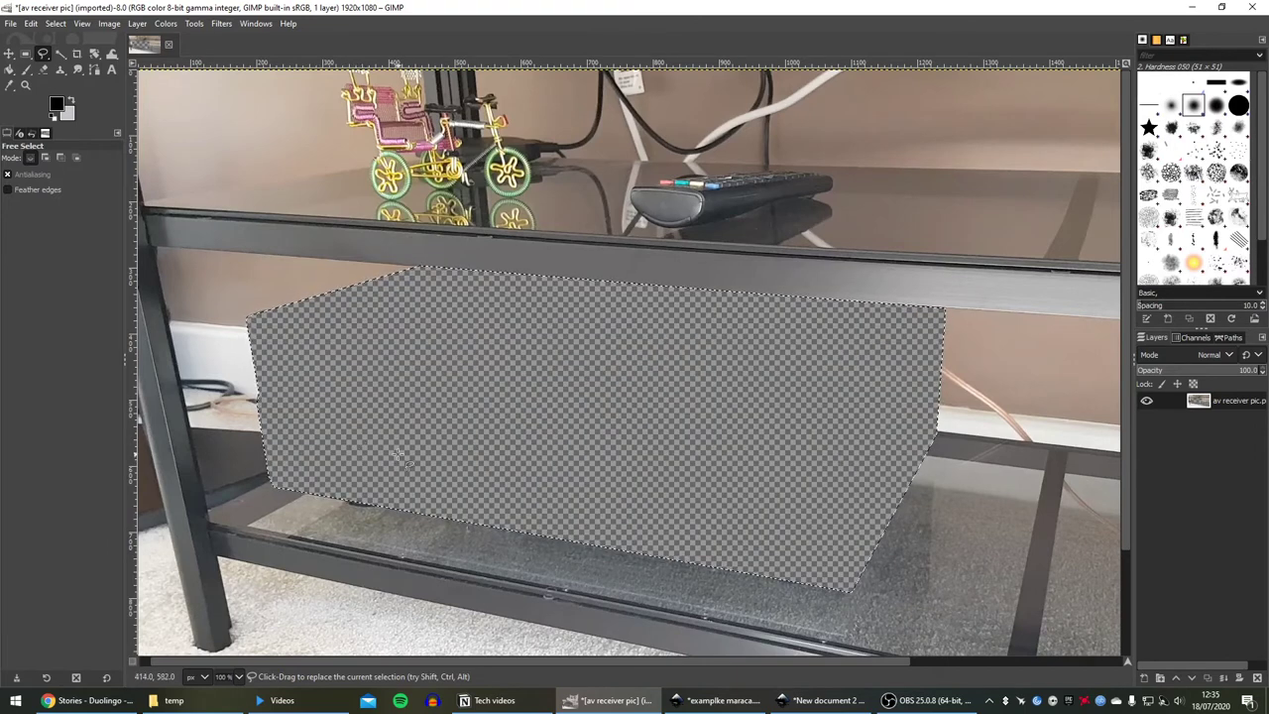
# Undo the accidental clearing of the receiver and invert the selection onto the background
pyautogui.hotkey('ctrl', 'z')
pyautogui.rightClick(460, 379)
pyautogui.moveTo(486, 419)
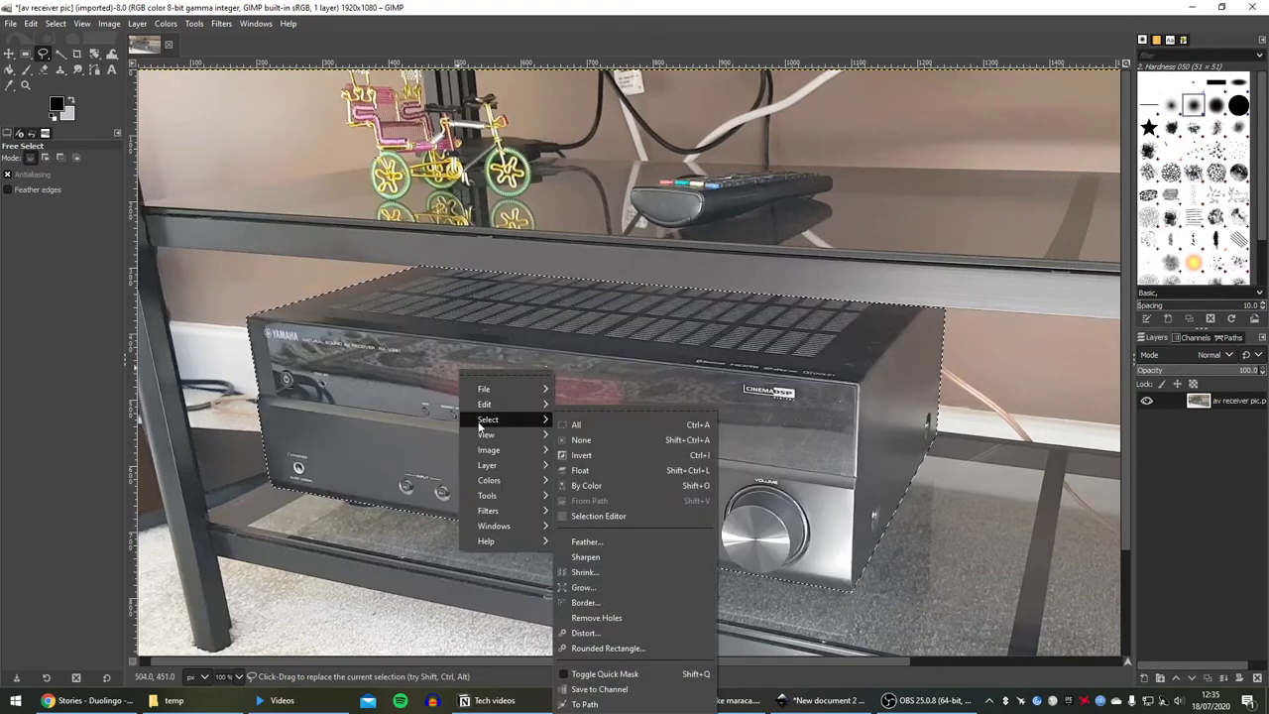
pyautogui.click(585, 448)
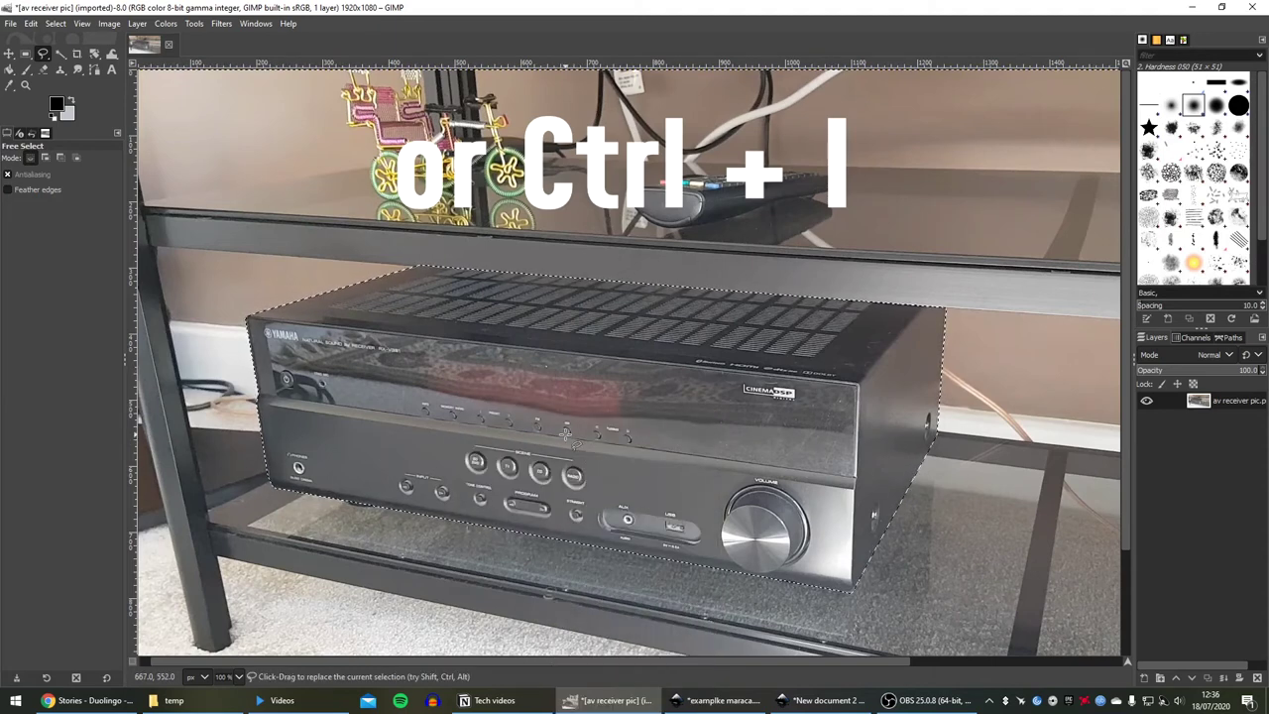
# Delete the background to transparency and zoom out to view the whole image
pyautogui.press('Delete')
pyautogui.press('-')
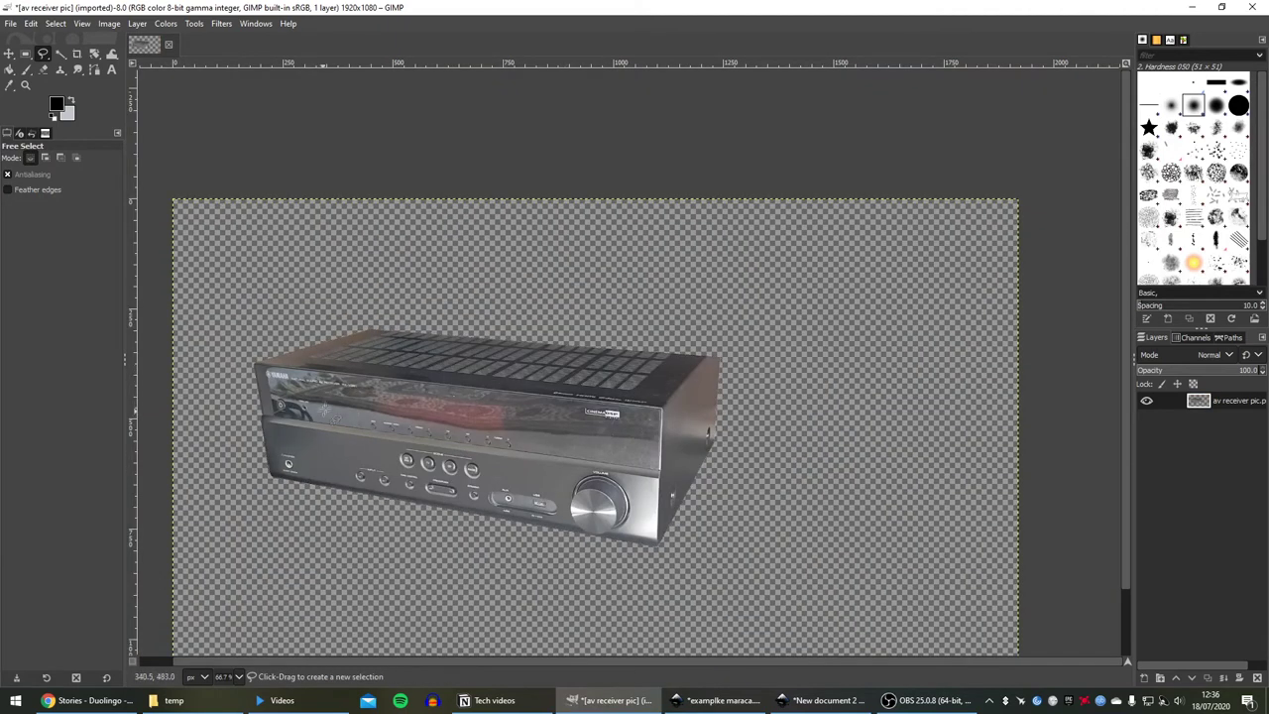
pyautogui.scroll(4, 324, 411)
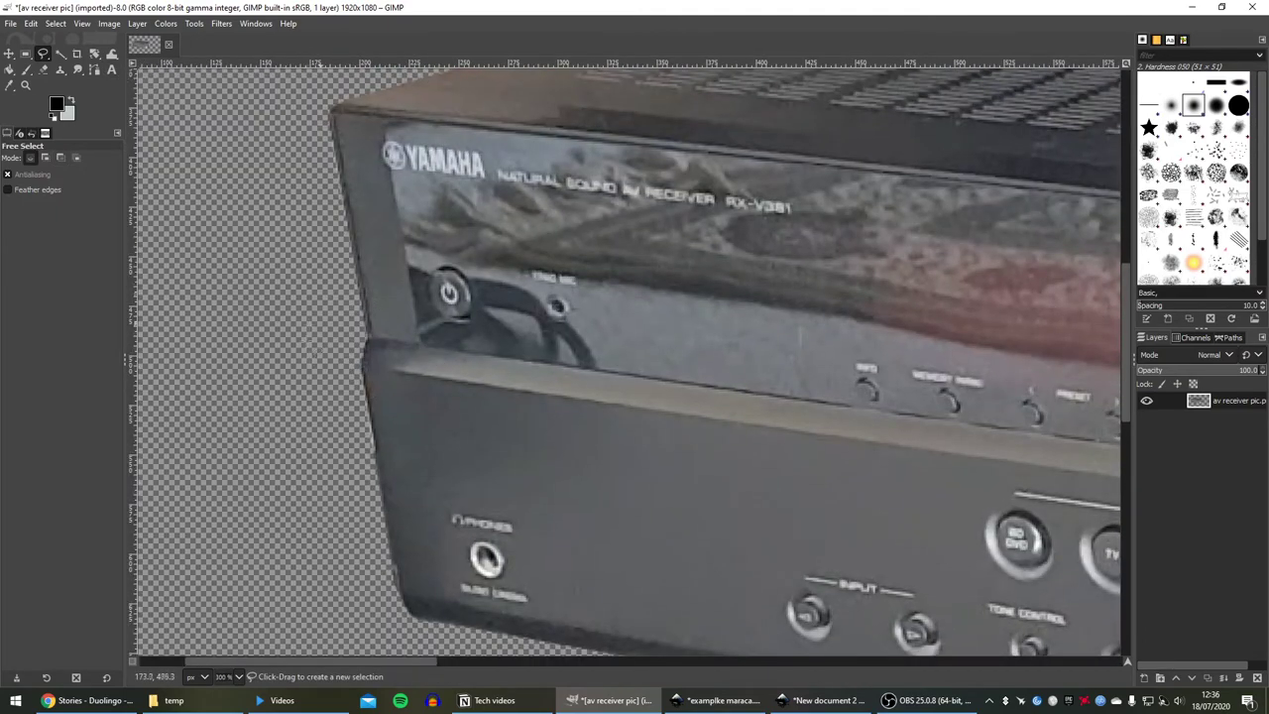
# Zoom out to the full receiver and bring up the File > Export As dialog
pyautogui.press('-')
pyautogui.press('-')
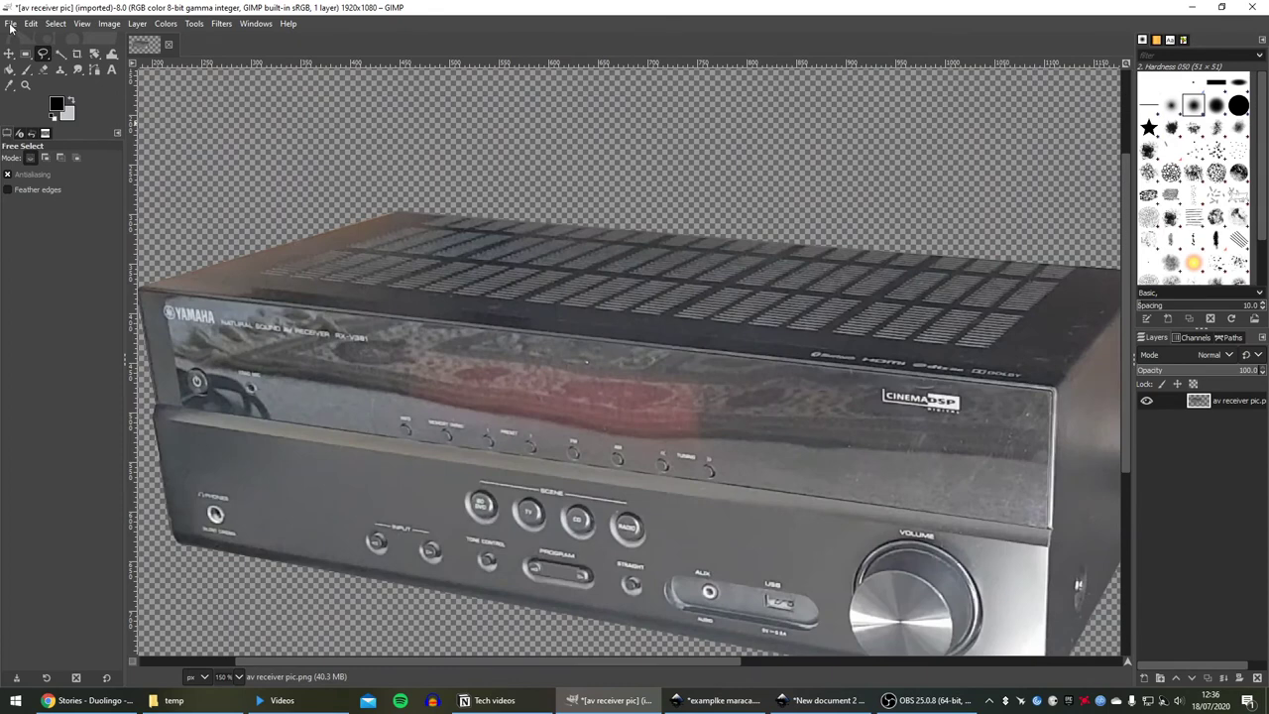
pyautogui.click(10, 23)
pyautogui.click(59, 226)
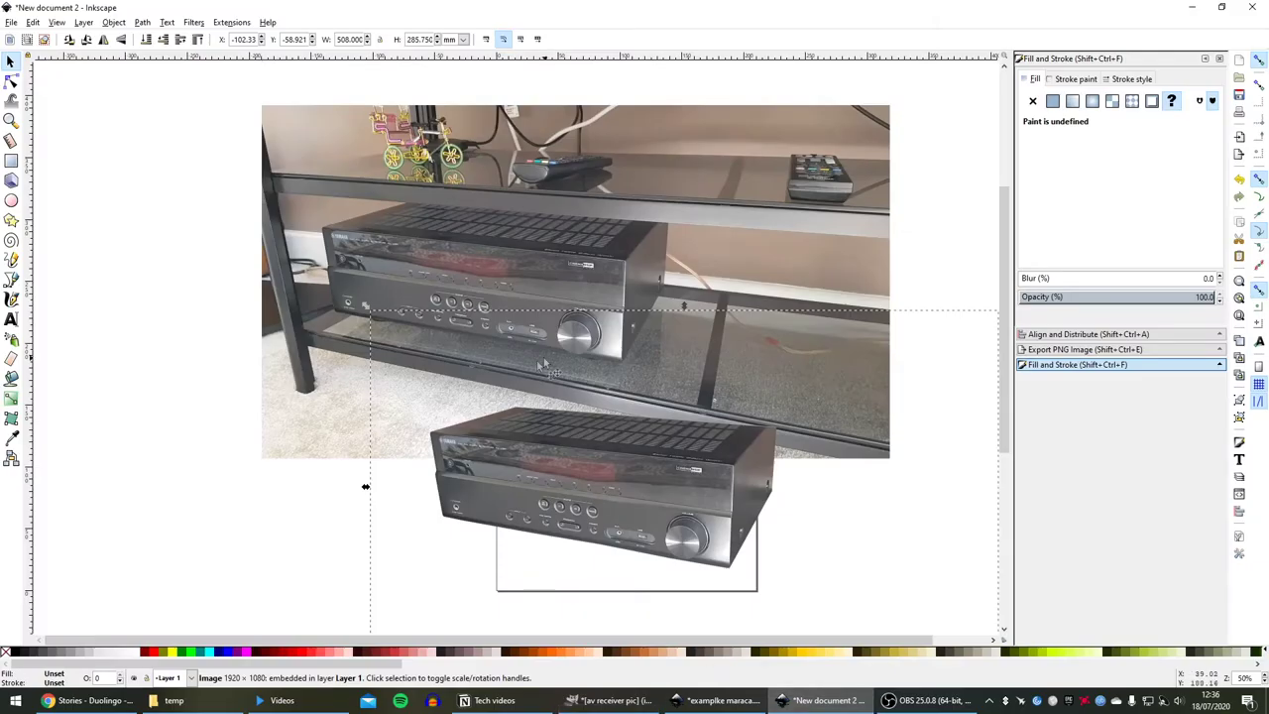
# Drag the receiver cut-out up and left so it overlaps the photo's lower shelf area
pyautogui.moveTo(607, 493); pyautogui.dragTo(544, 509)
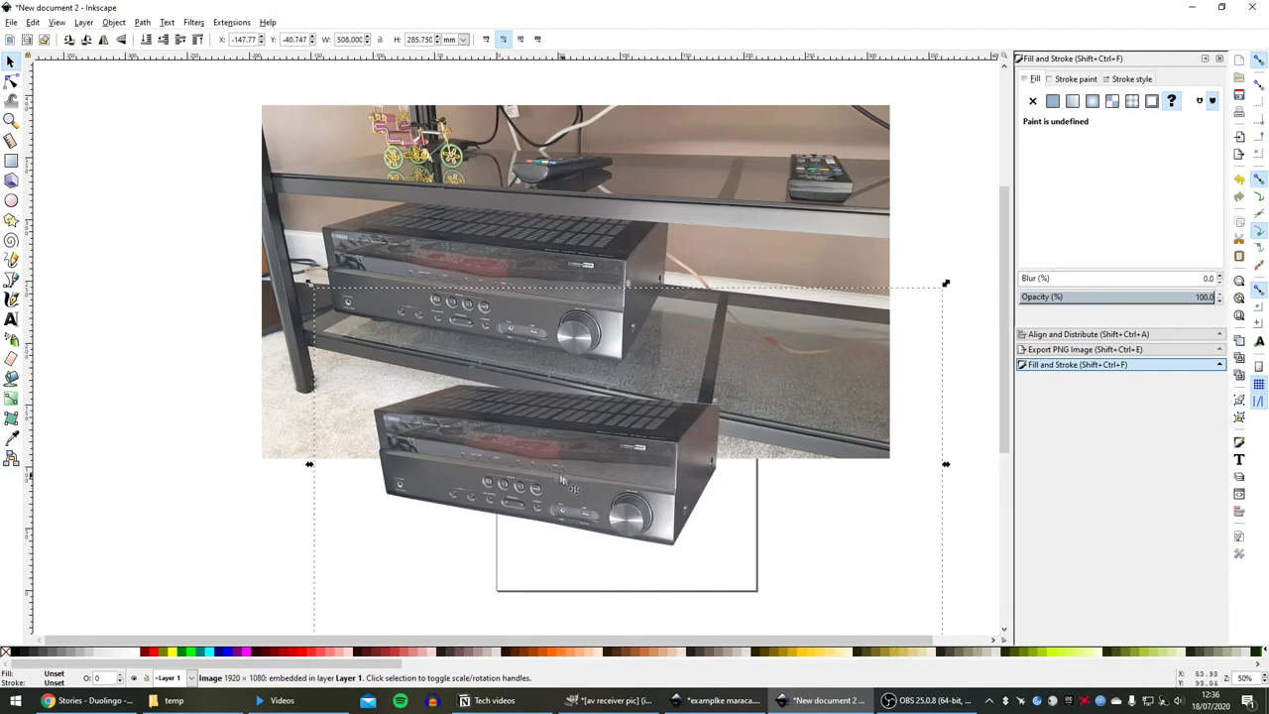
pyautogui.moveTo(619, 421); pyautogui.dragTo(567, 453)
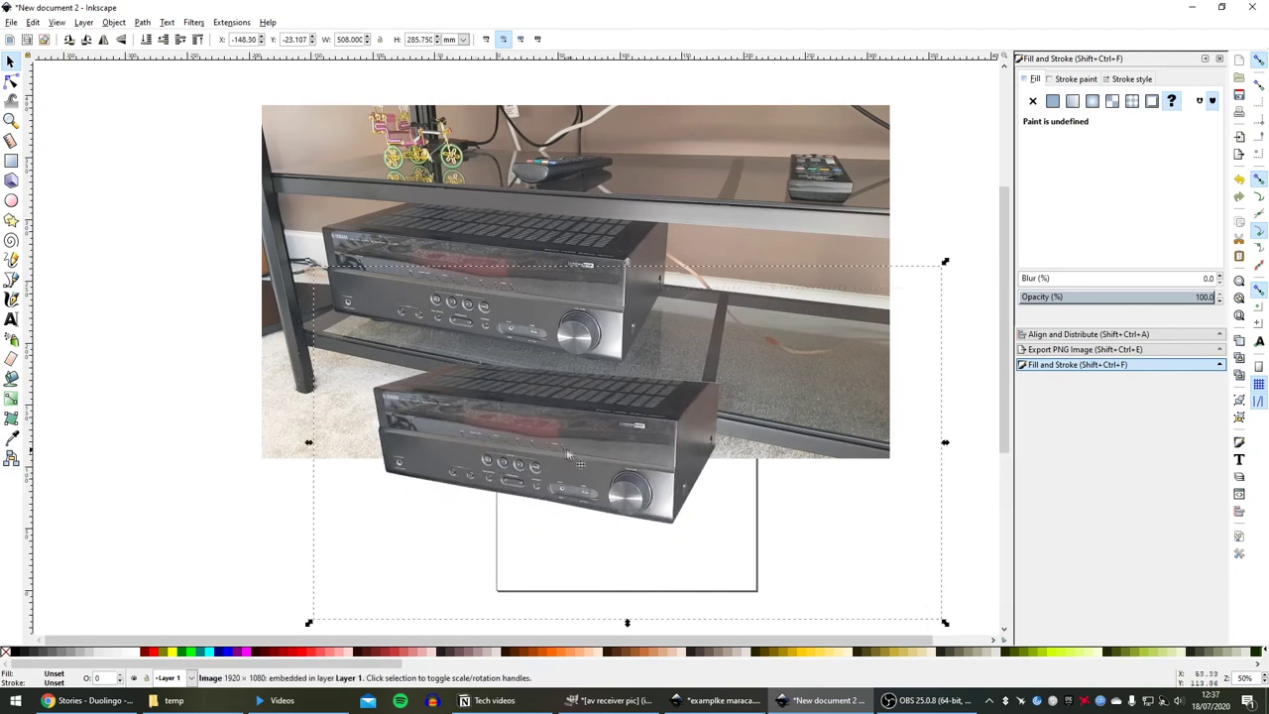